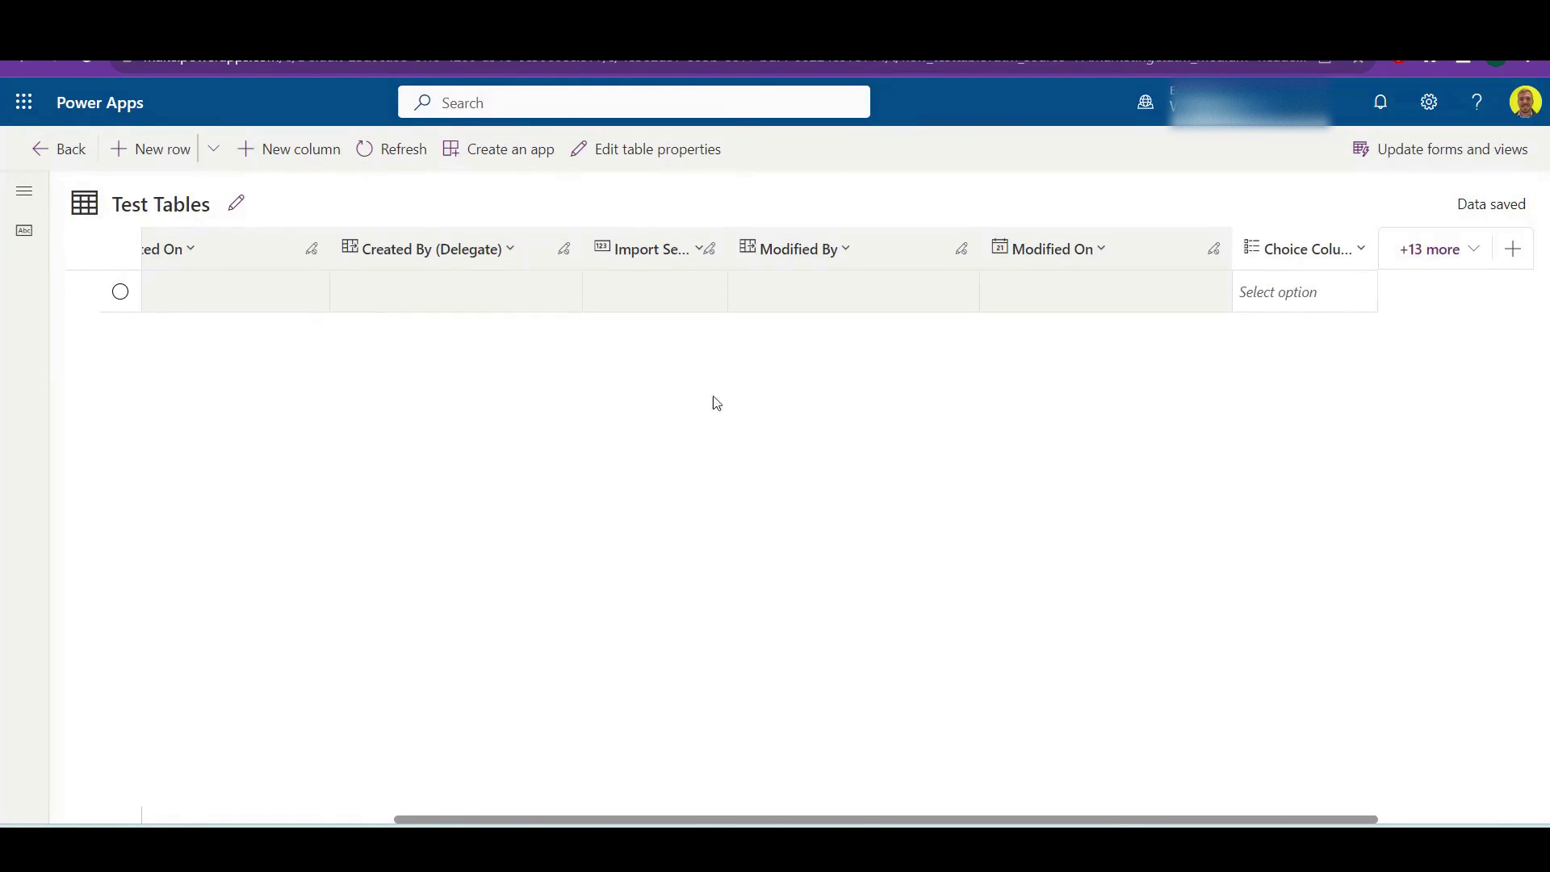
Show the row's Choice Column options: Pizza, Chips and Nutella Calzone
{"action": "left_click", "coordinate": [1306, 293]}
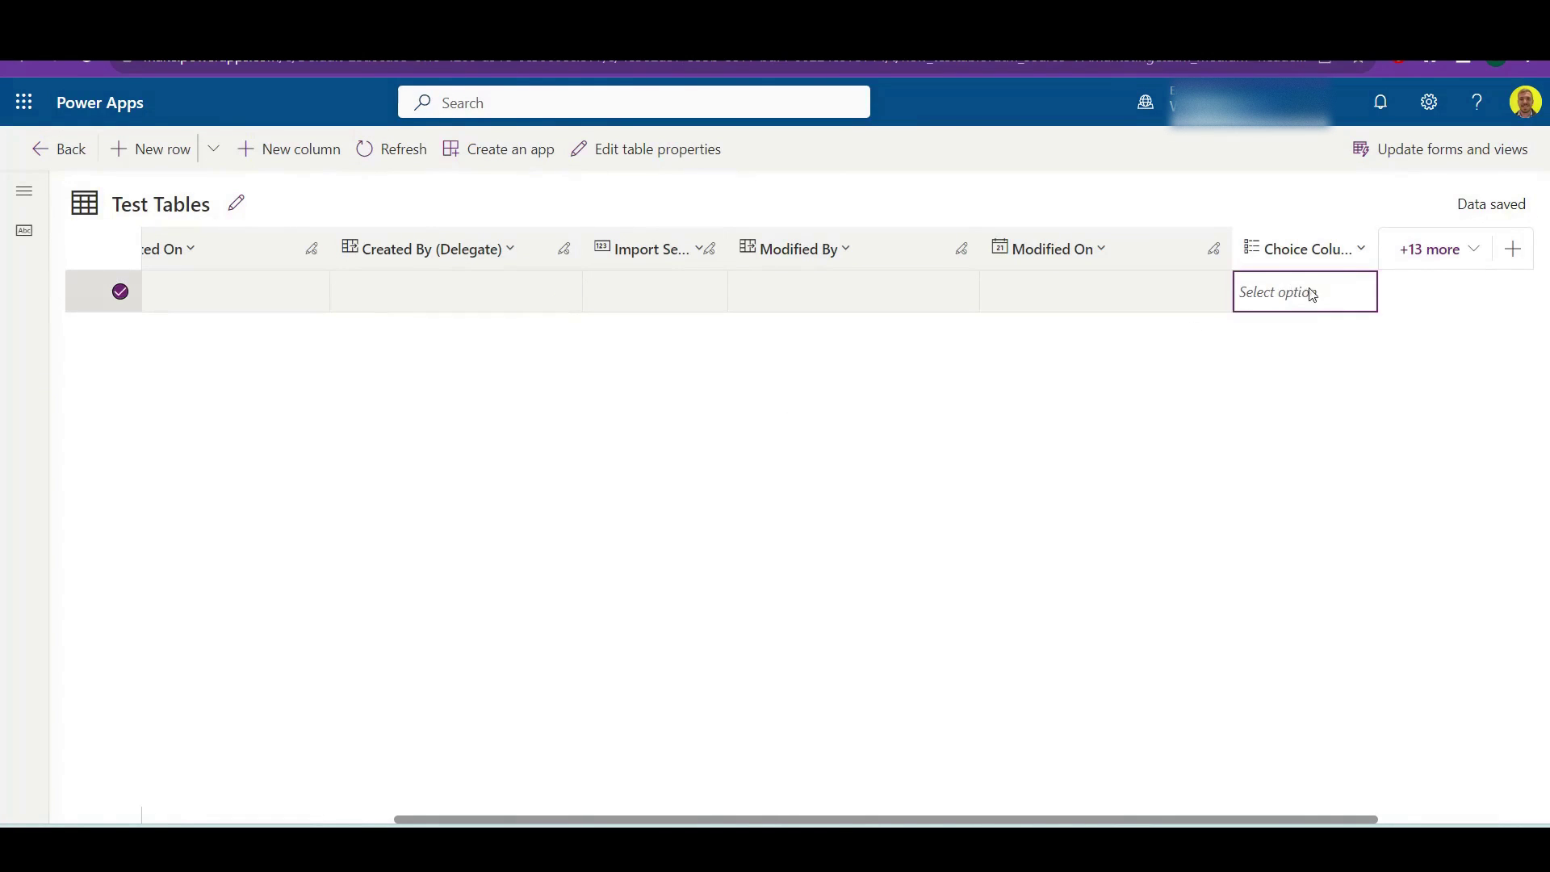
{"action": "left_click", "coordinate": [1339, 291]}
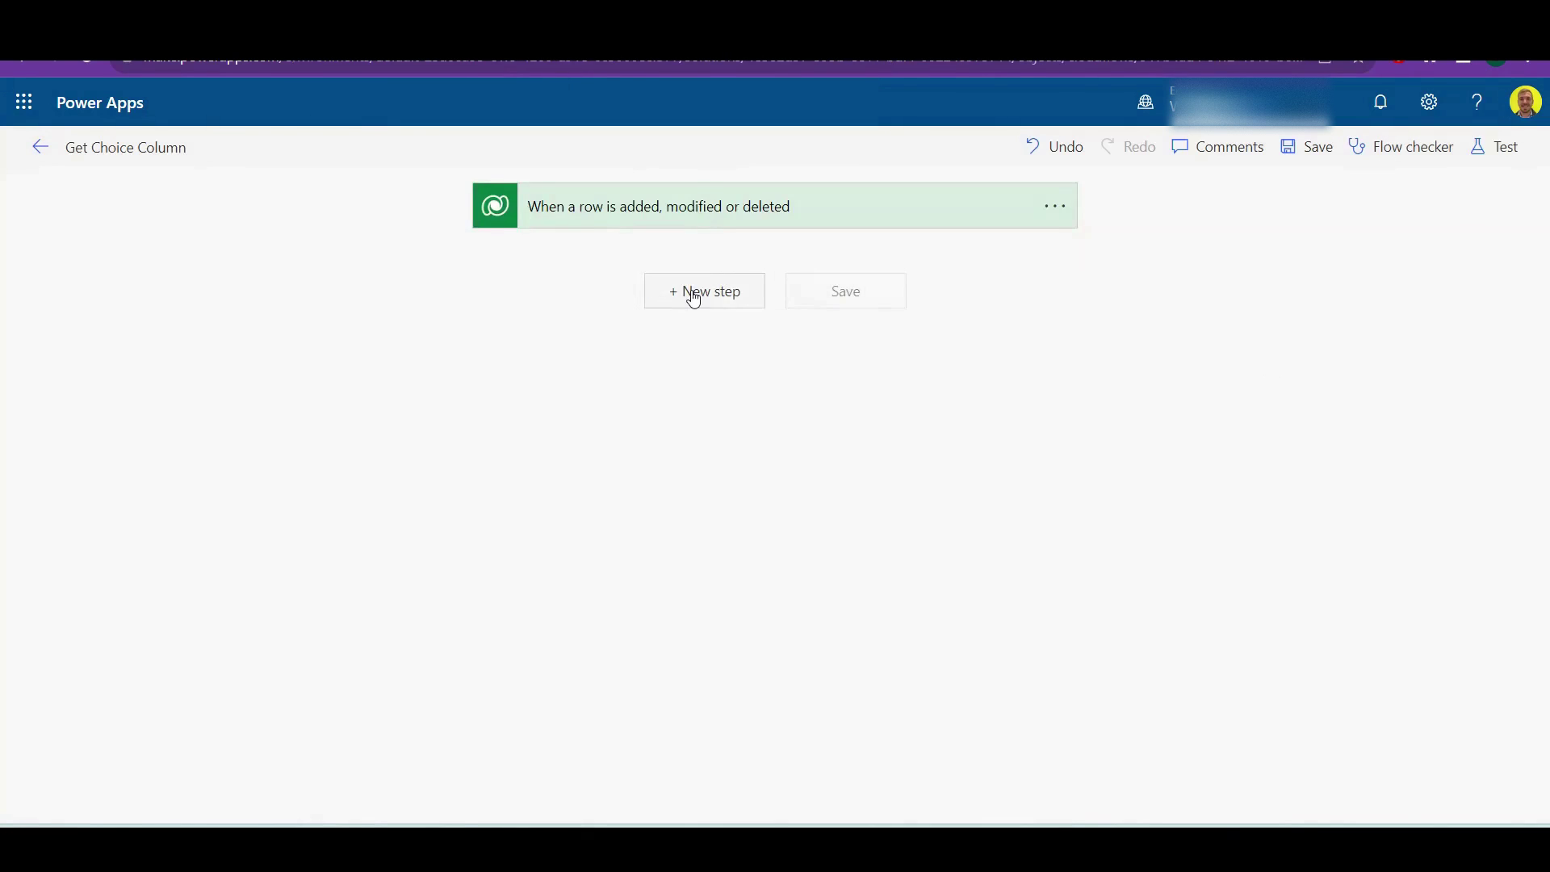
Add an Initialize variable step for a String variable named 'Test Var Choice'
{"action": "left_click", "coordinate": [692, 292]}
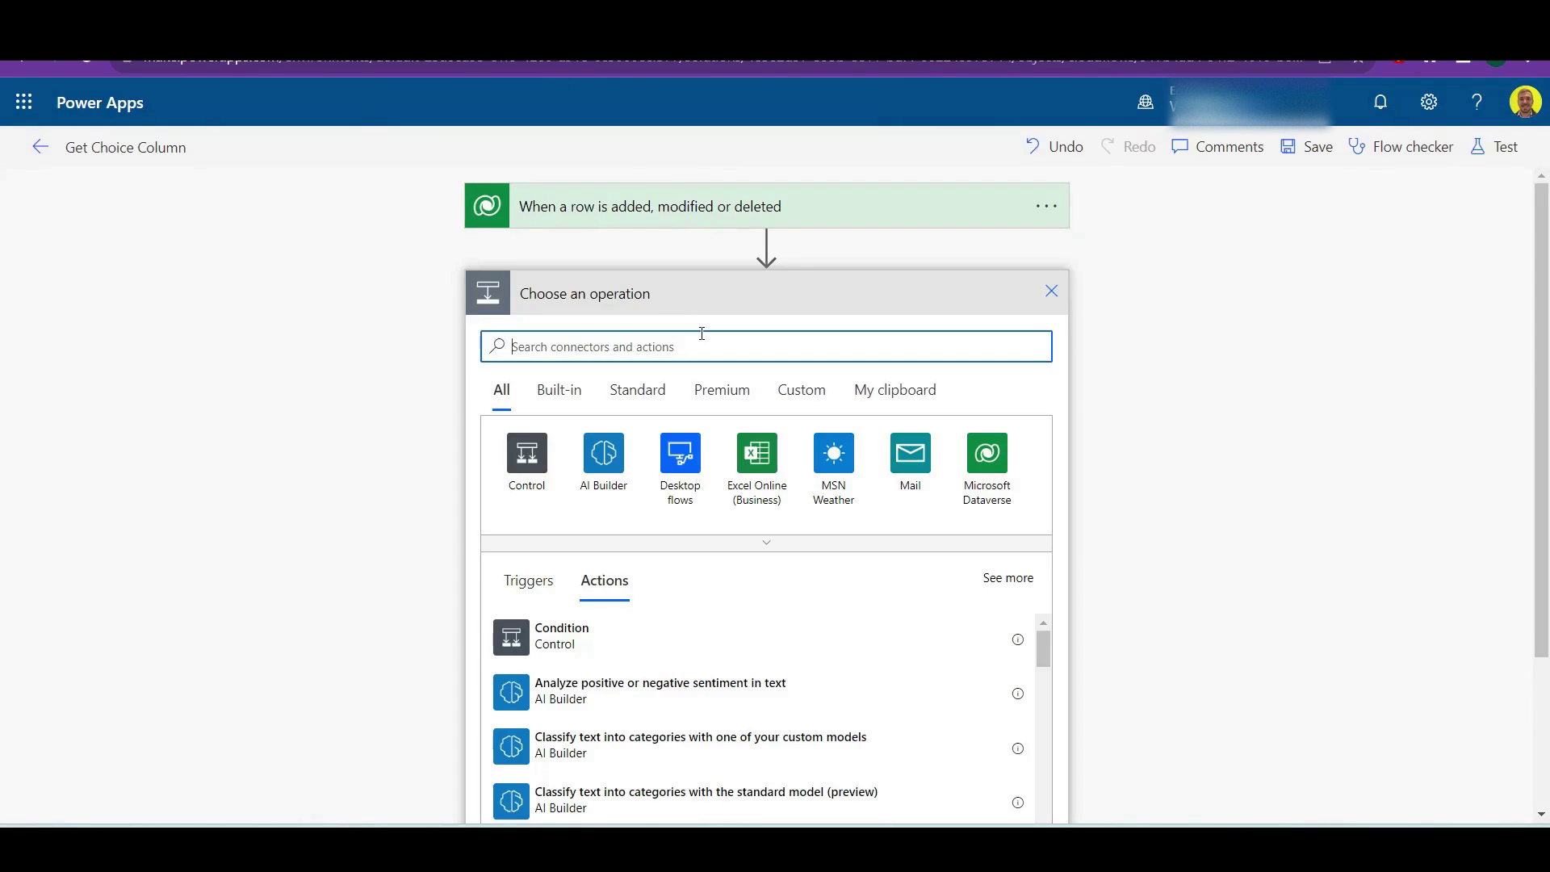
{"action": "type", "text": "initialize"}
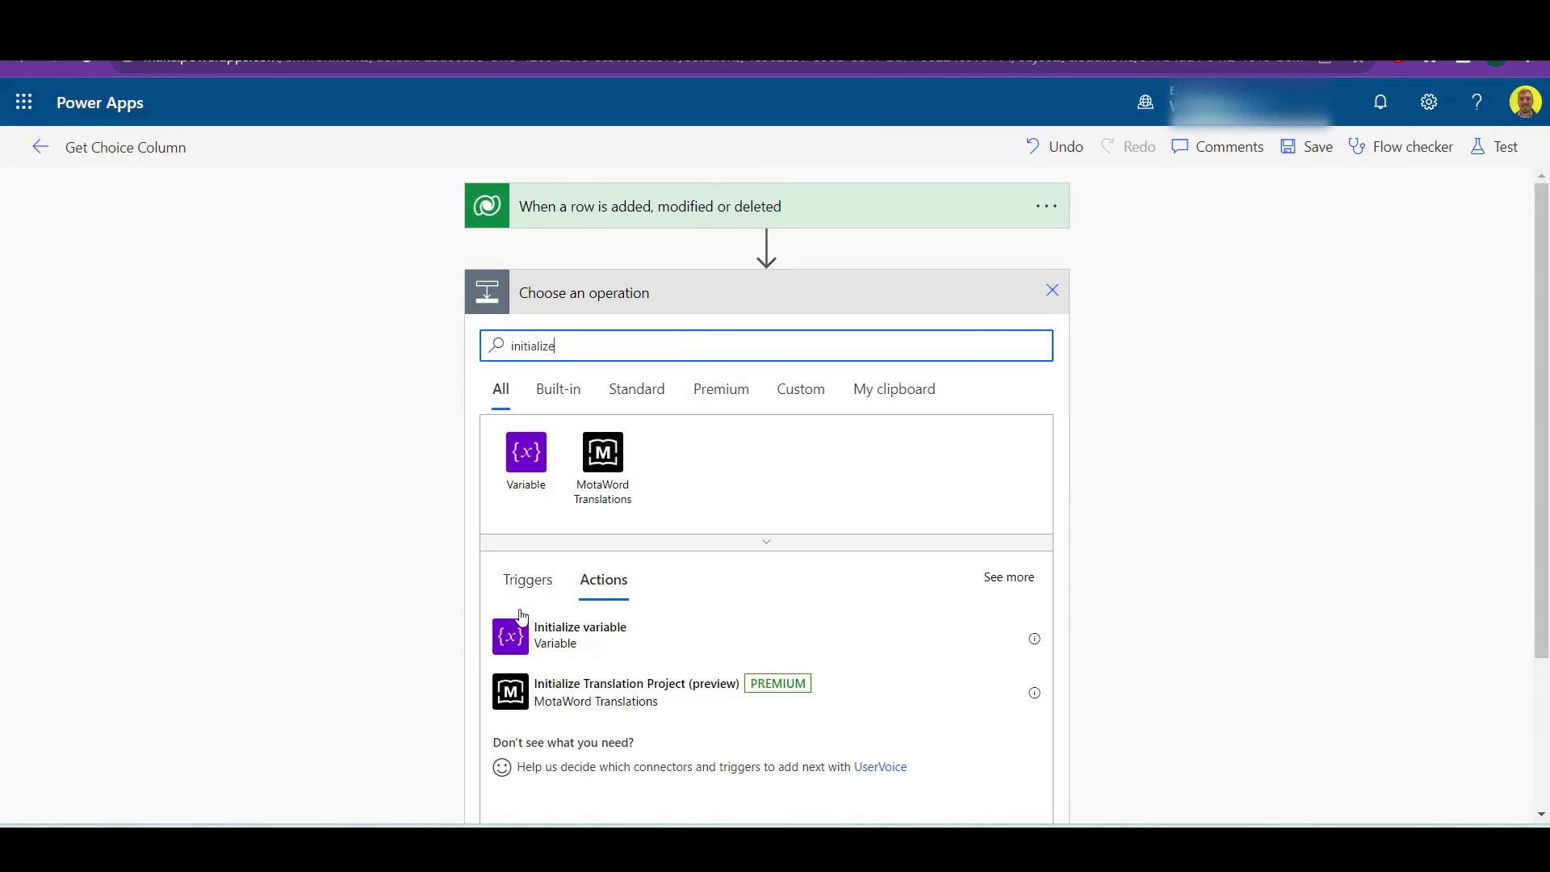
{"action": "left_click", "coordinate": [543, 638]}
{"action": "left_click", "coordinate": [762, 340]}
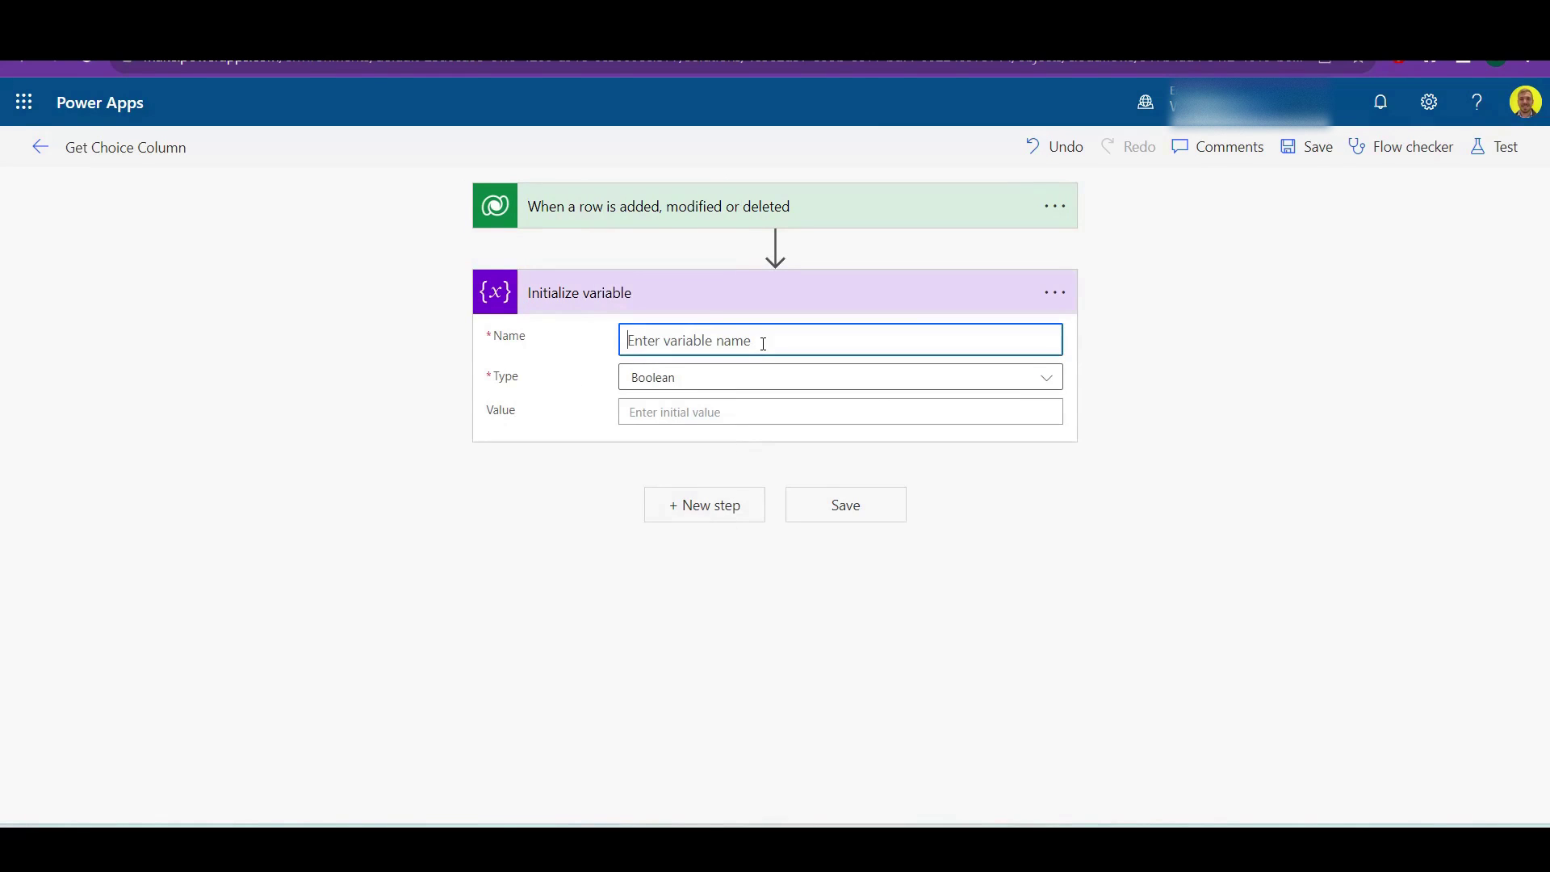
{"action": "type", "text": "Tes"}
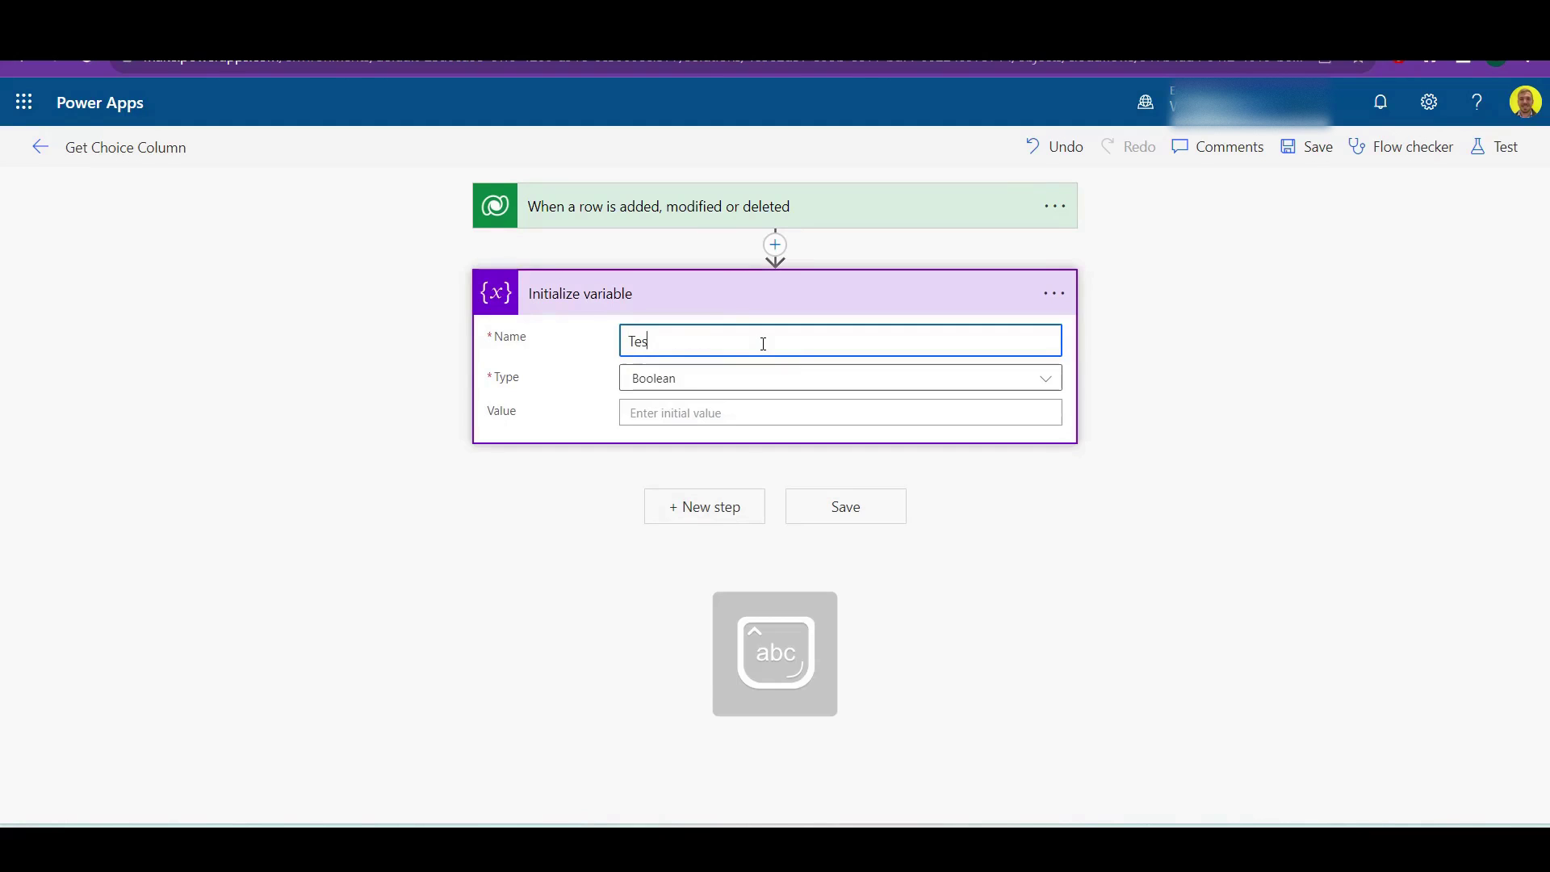
{"action": "type", "text": "t Var Choice"}
{"action": "left_click", "coordinate": [750, 389]}
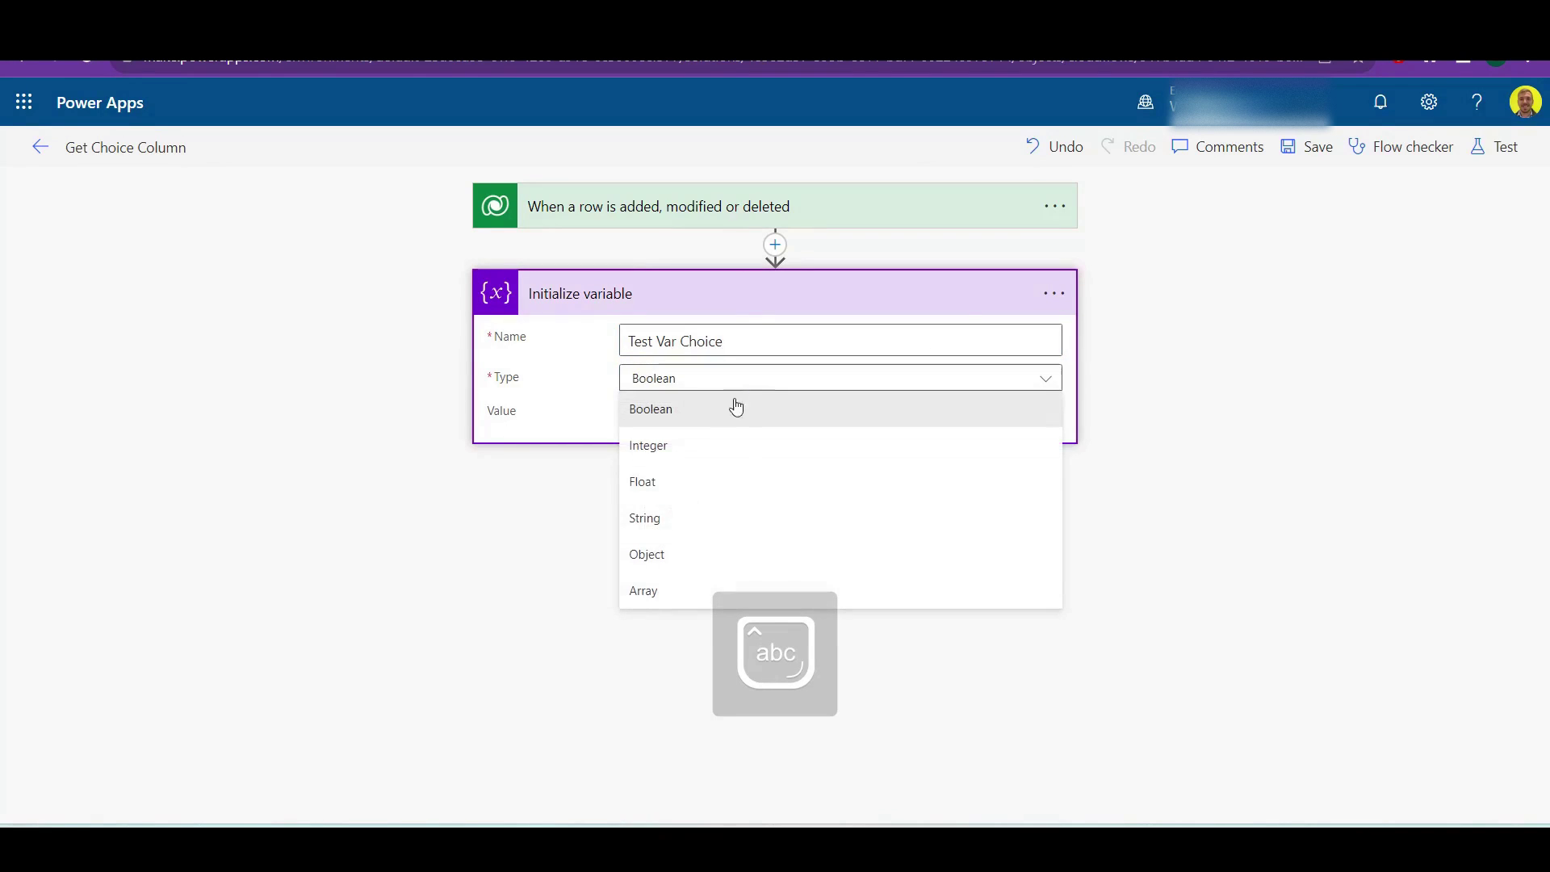
{"action": "left_click", "coordinate": [696, 515]}
Set the variable's value to the Choice Column dynamic content and save the flow
{"action": "left_click", "coordinate": [675, 416]}
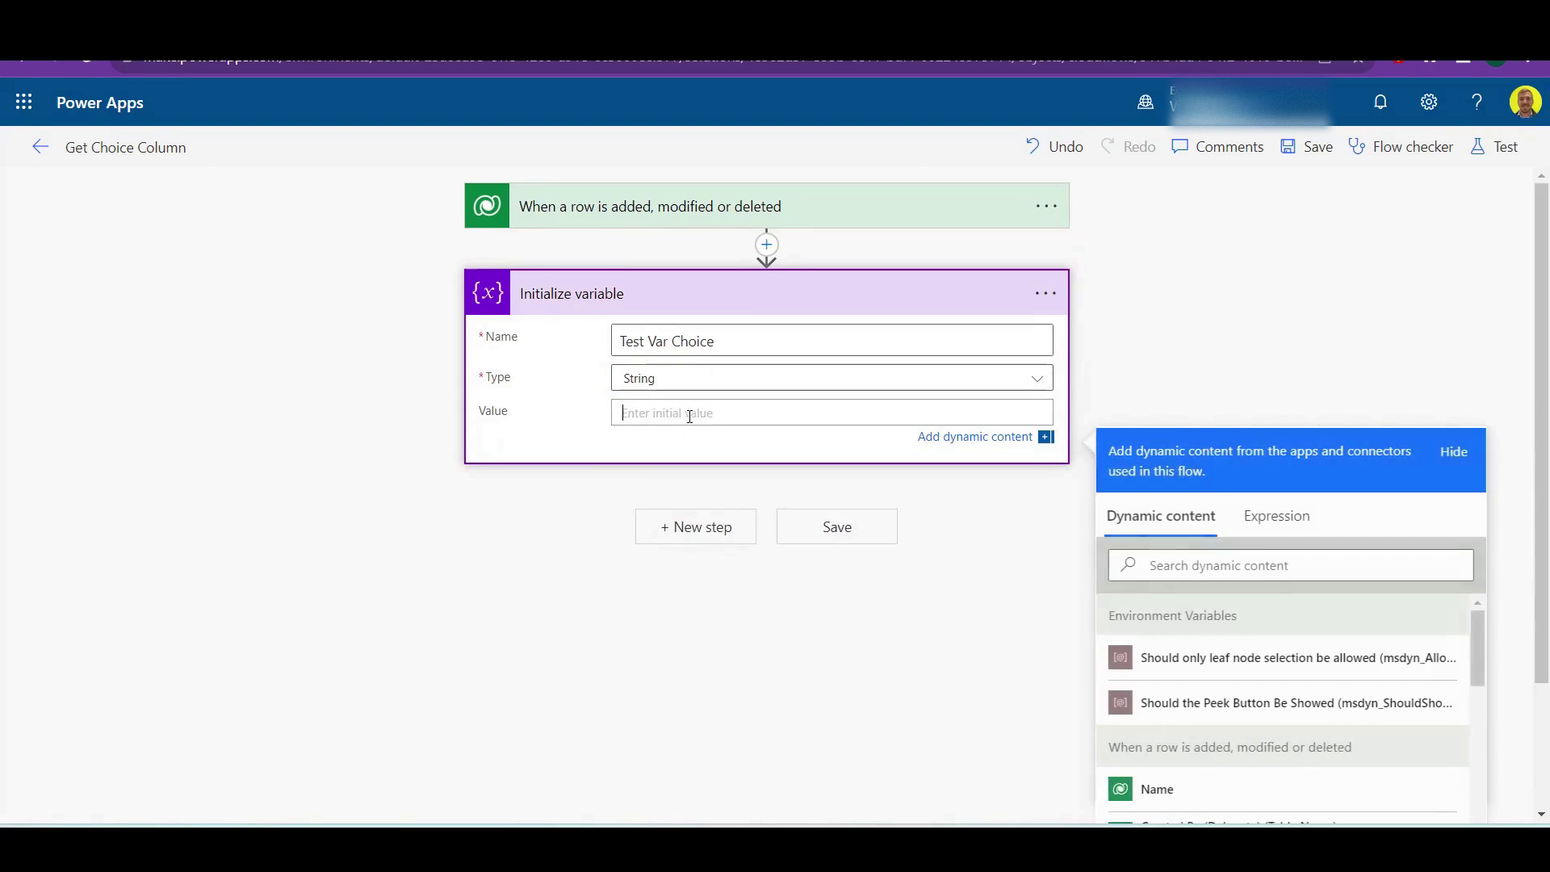
{"action": "scroll", "coordinate": [1215, 472], "scroll_direction": "down", "scroll_amount": 1}
{"action": "left_click", "coordinate": [1215, 472]}
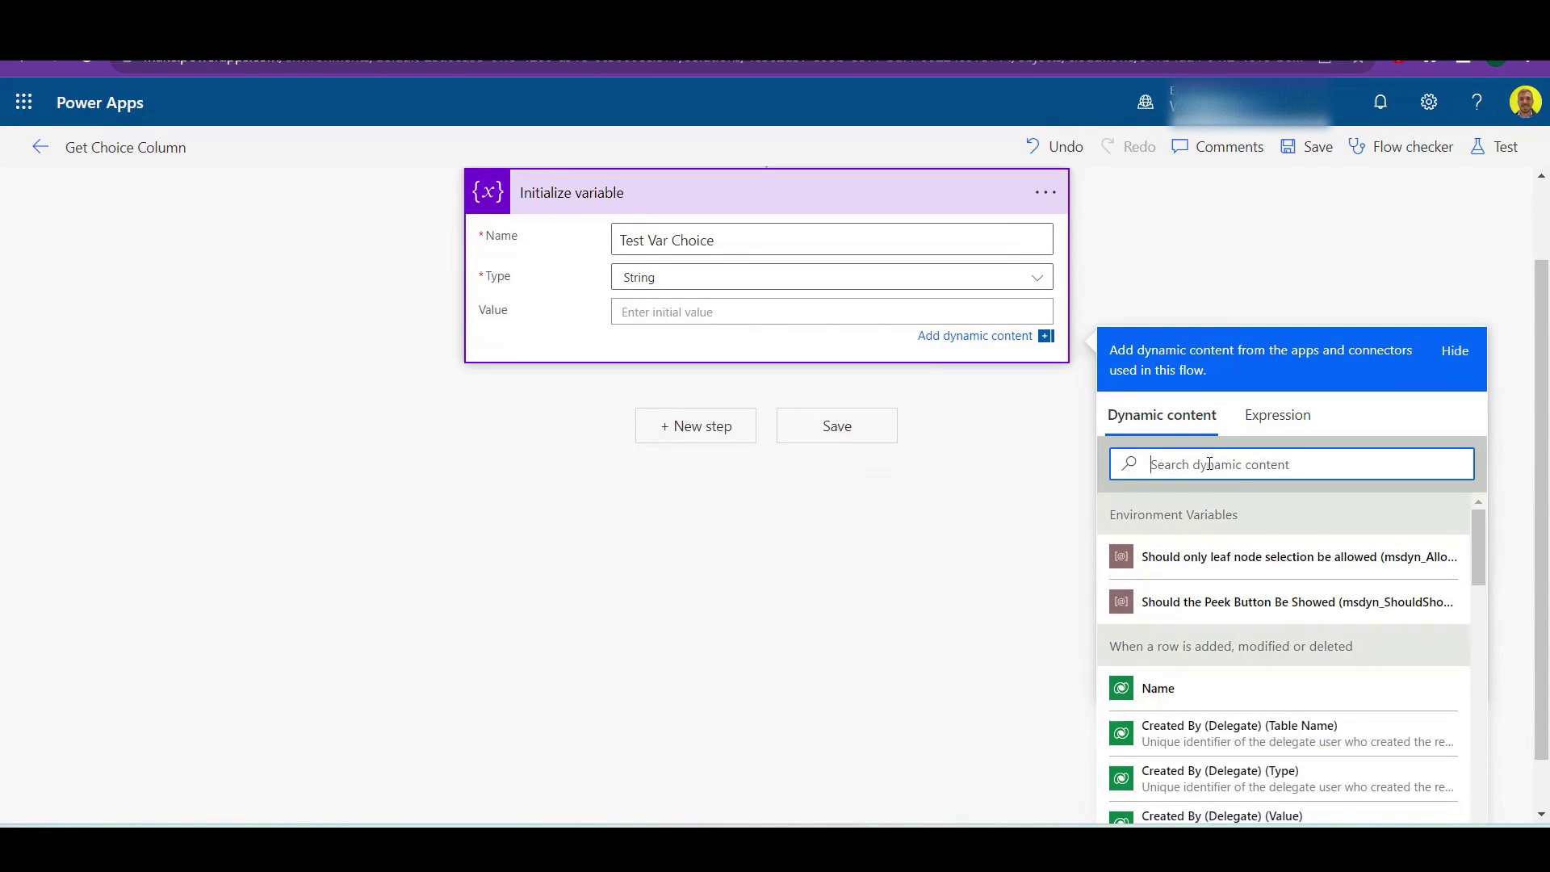
{"action": "type", "text": "choic"}
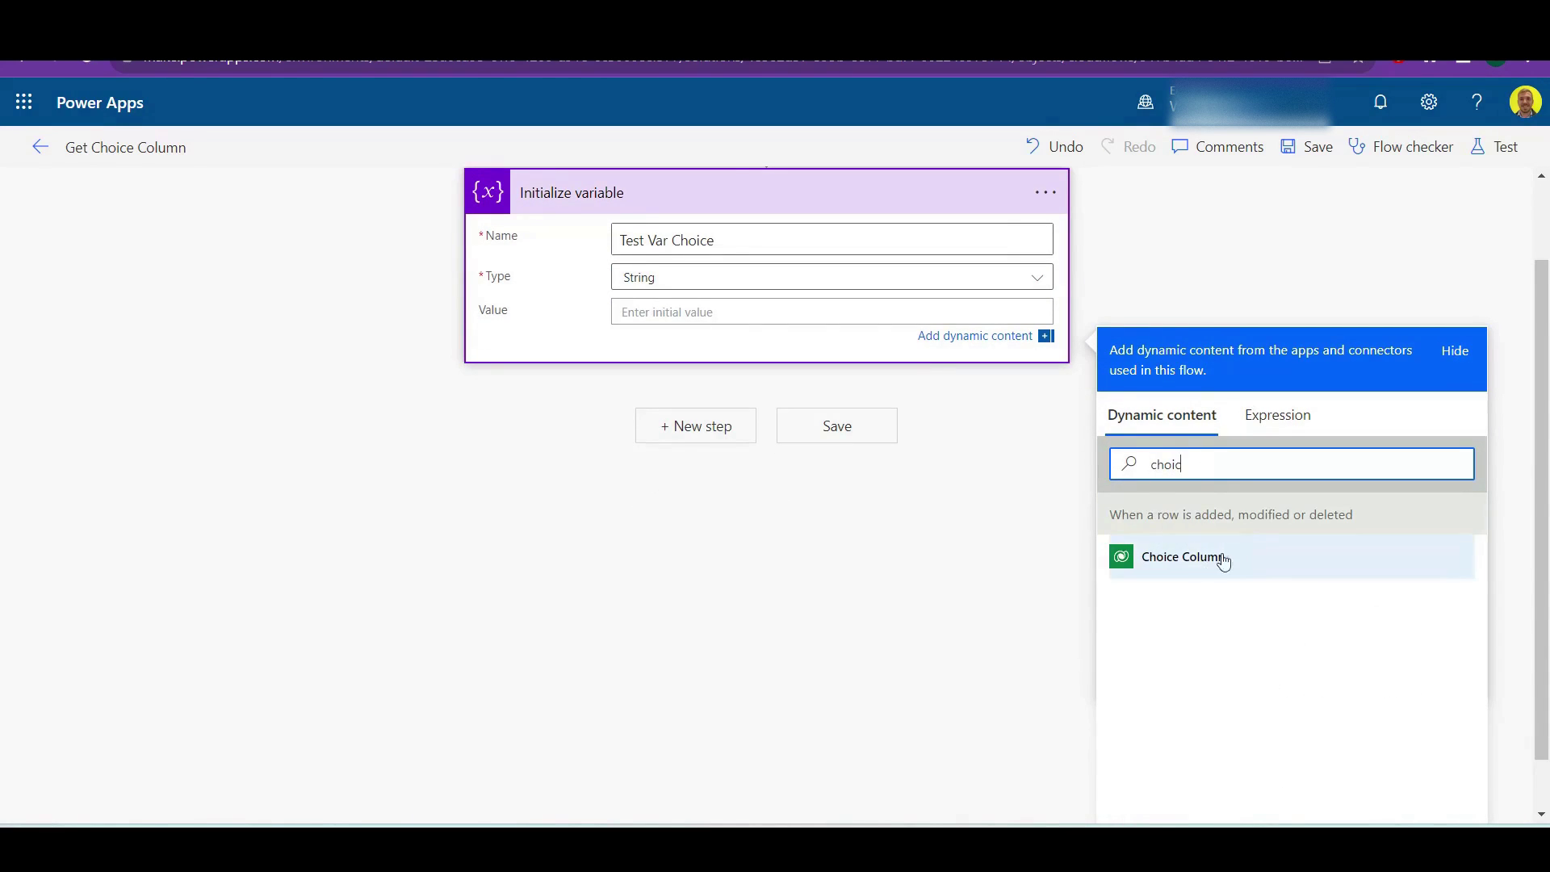
{"action": "left_click", "coordinate": [1225, 561]}
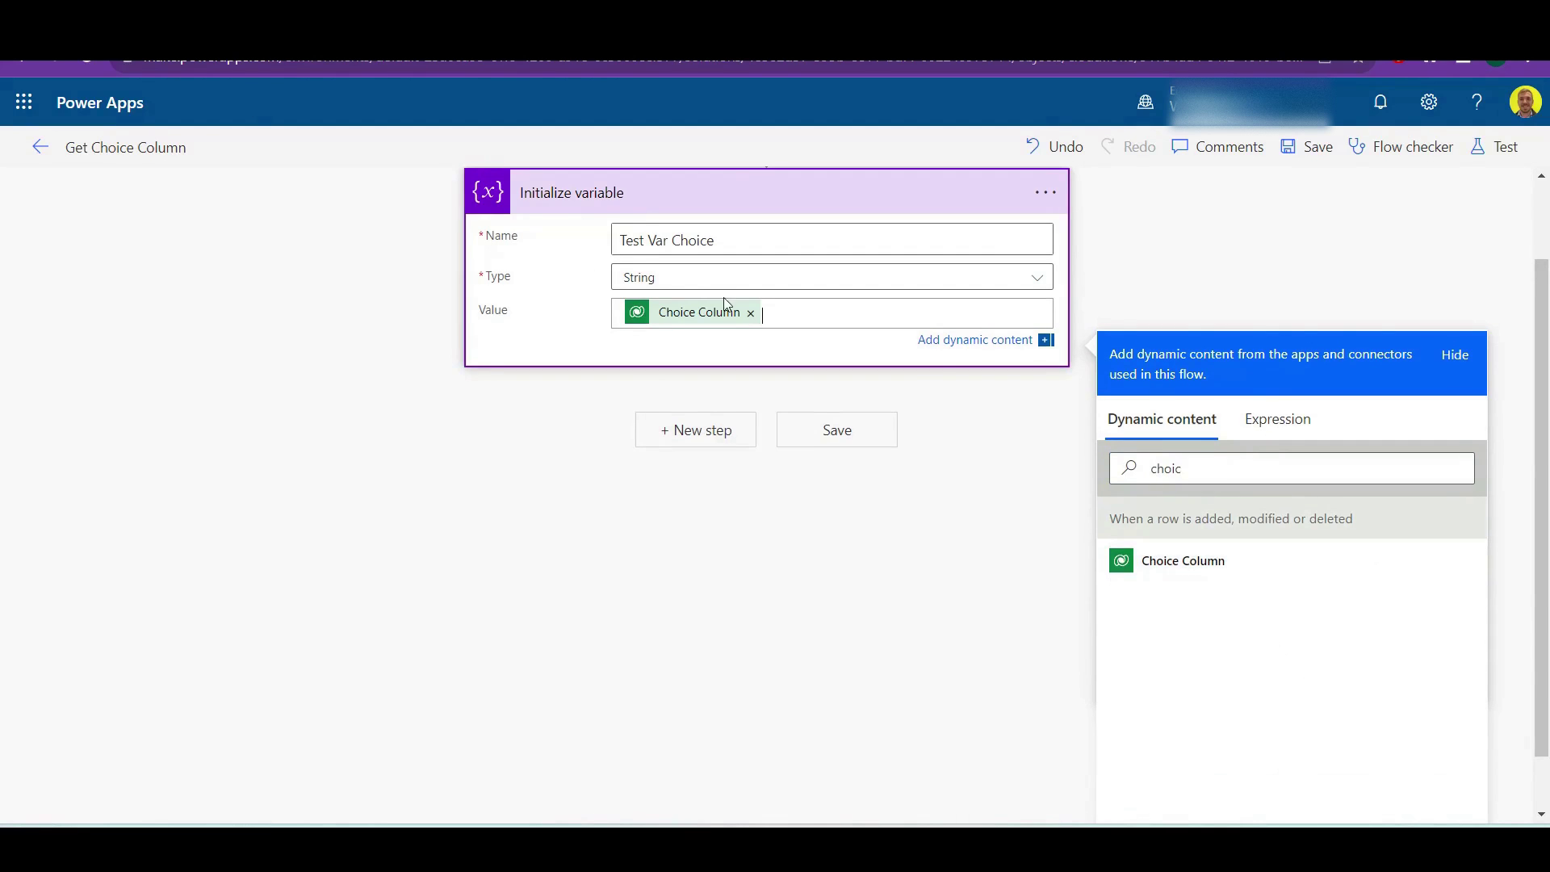
{"action": "left_click", "coordinate": [1292, 148]}
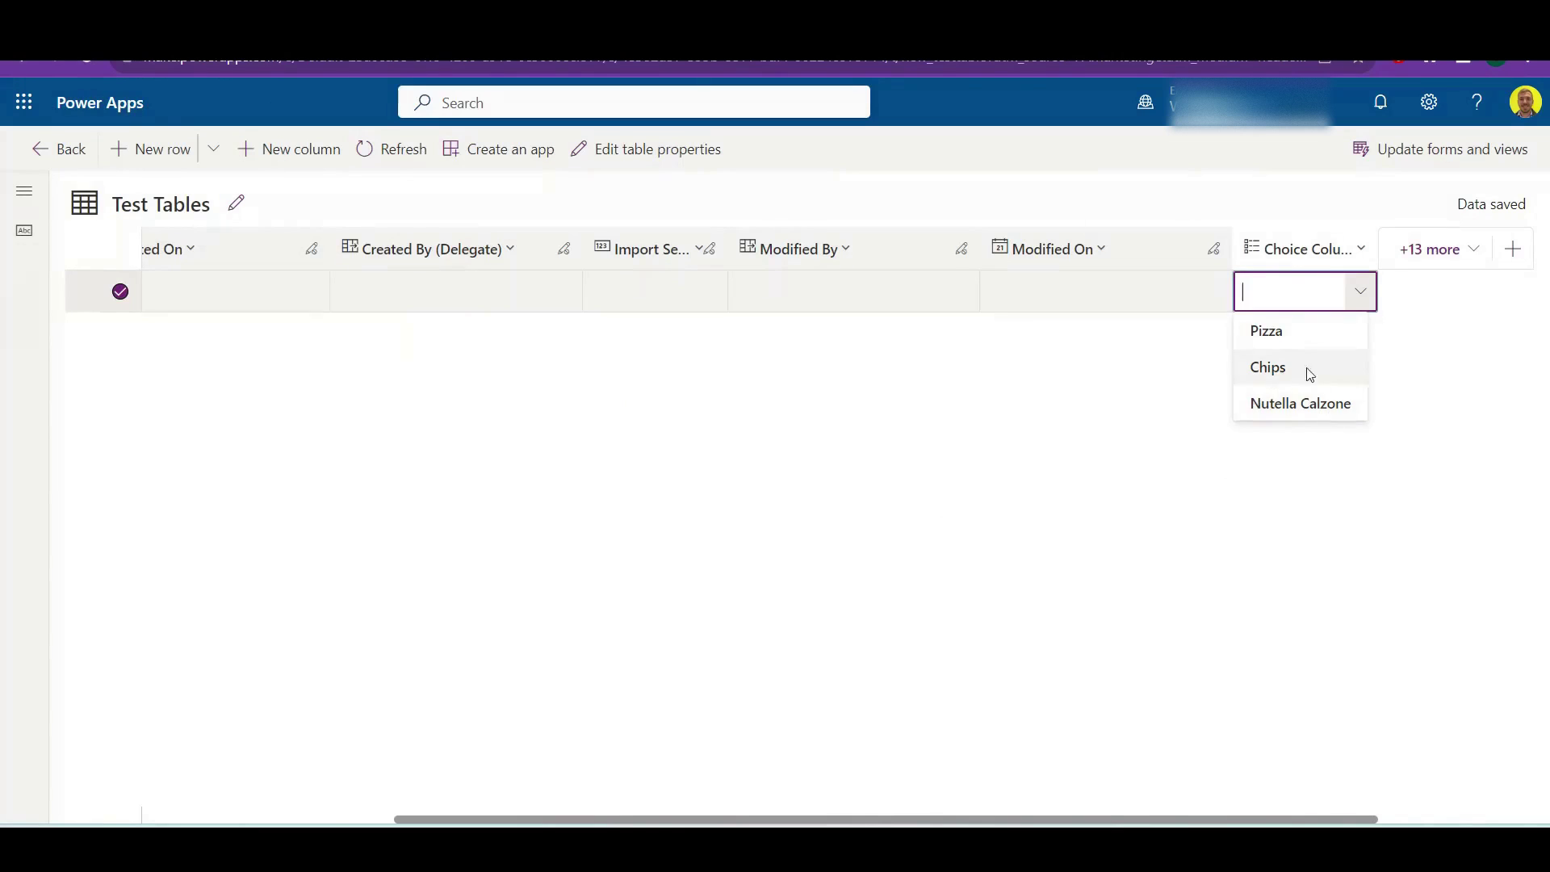
Set the row's choice to Nutella Calzone and open the Get Choice Column flow's details
{"action": "left_click", "coordinate": [1298, 415]}
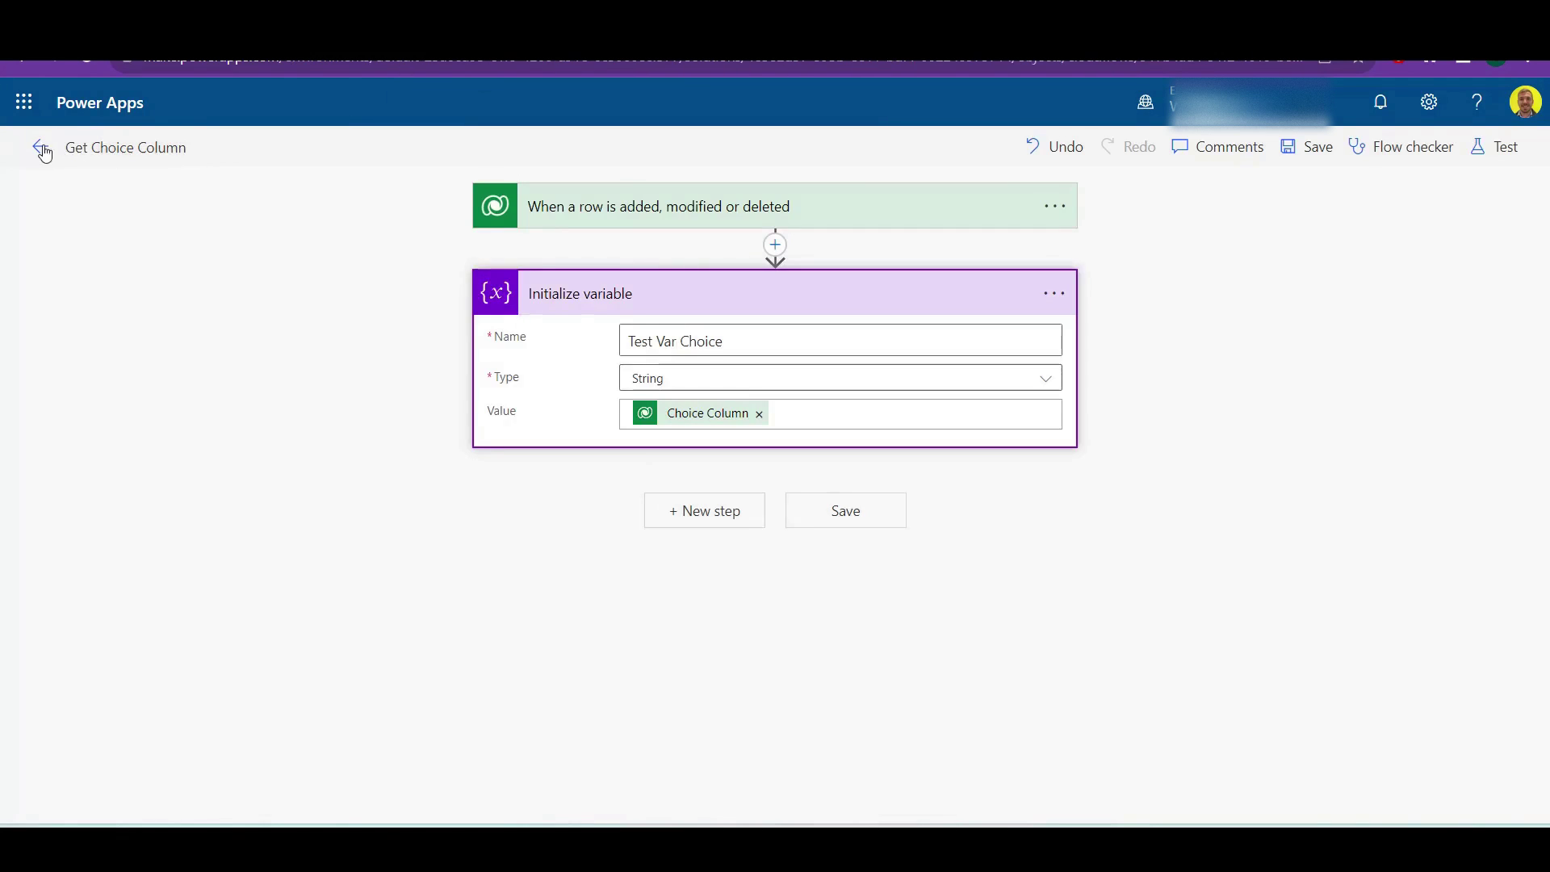
{"action": "left_click", "coordinate": [42, 150]}
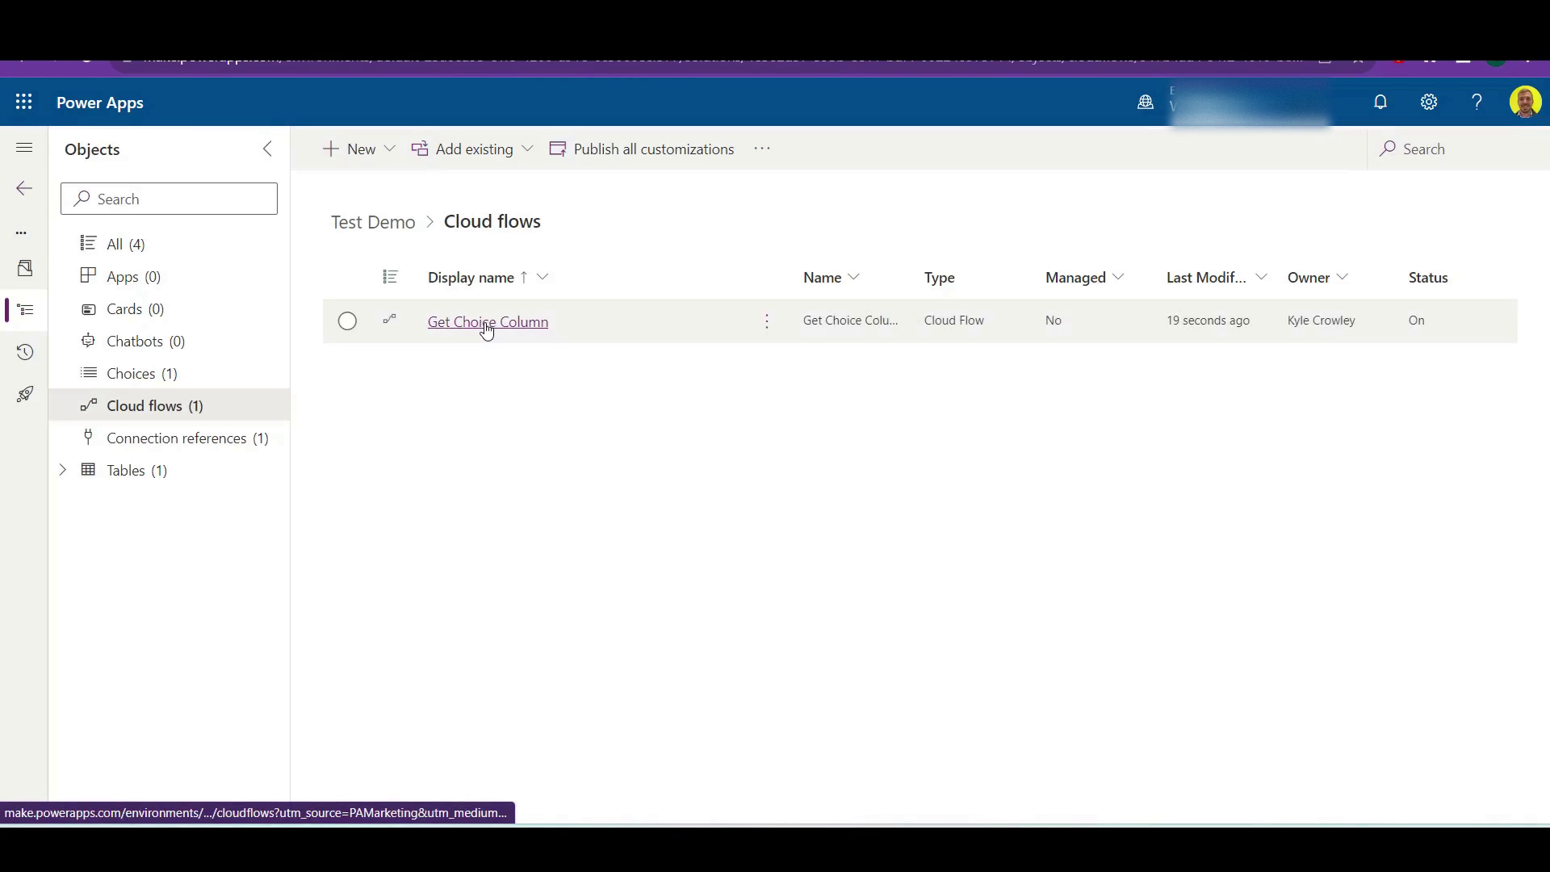
{"action": "left_click", "coordinate": [487, 323]}
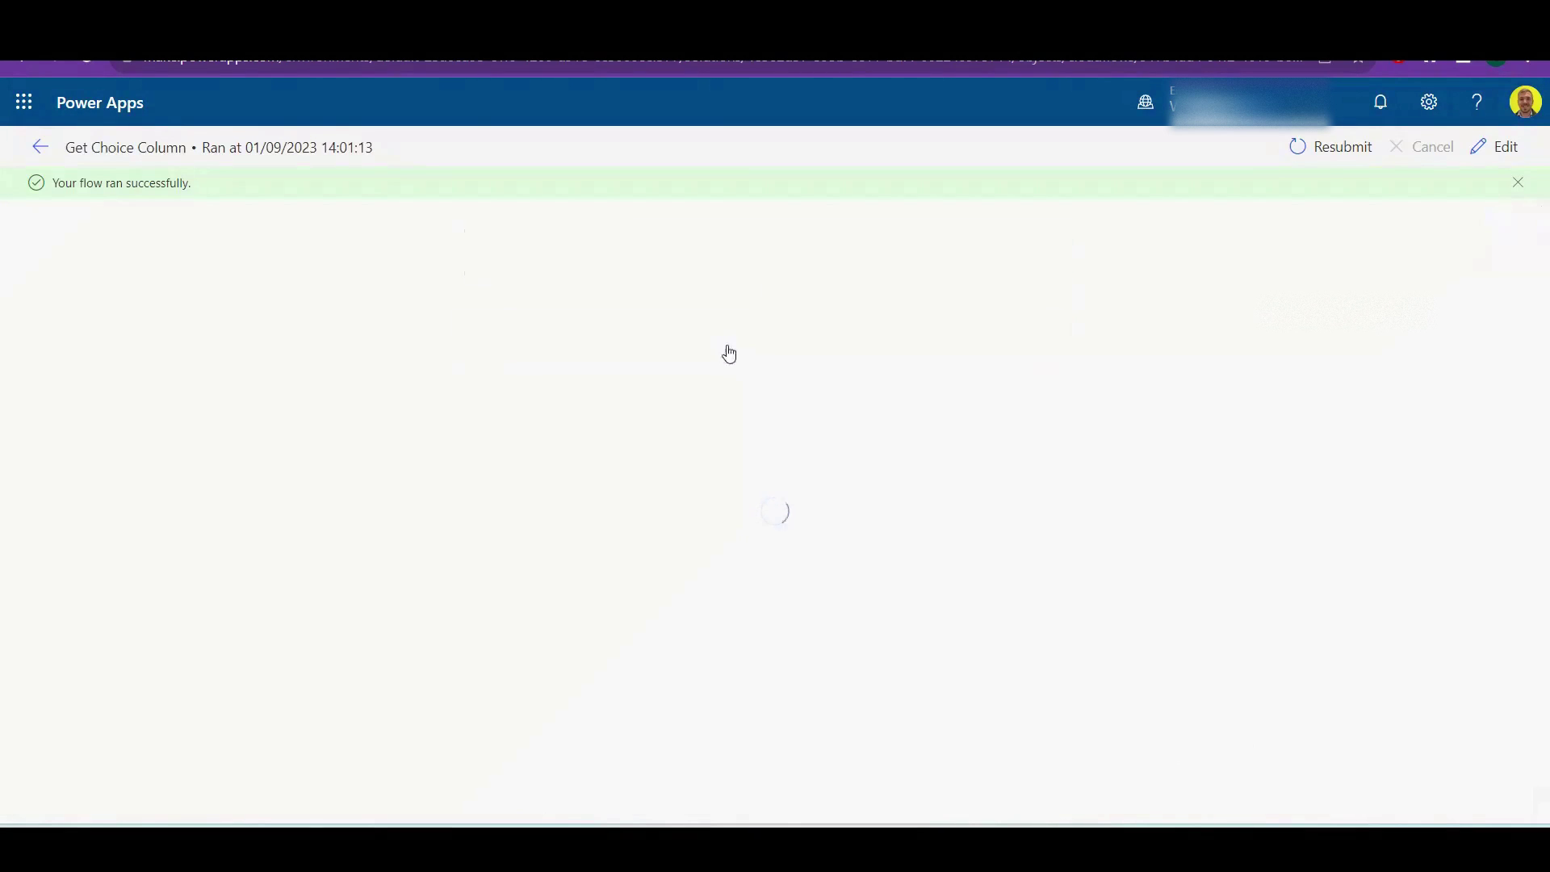
Inspect the Initialize variable run output, which returned the value 100000002
{"action": "left_click", "coordinate": [648, 343]}
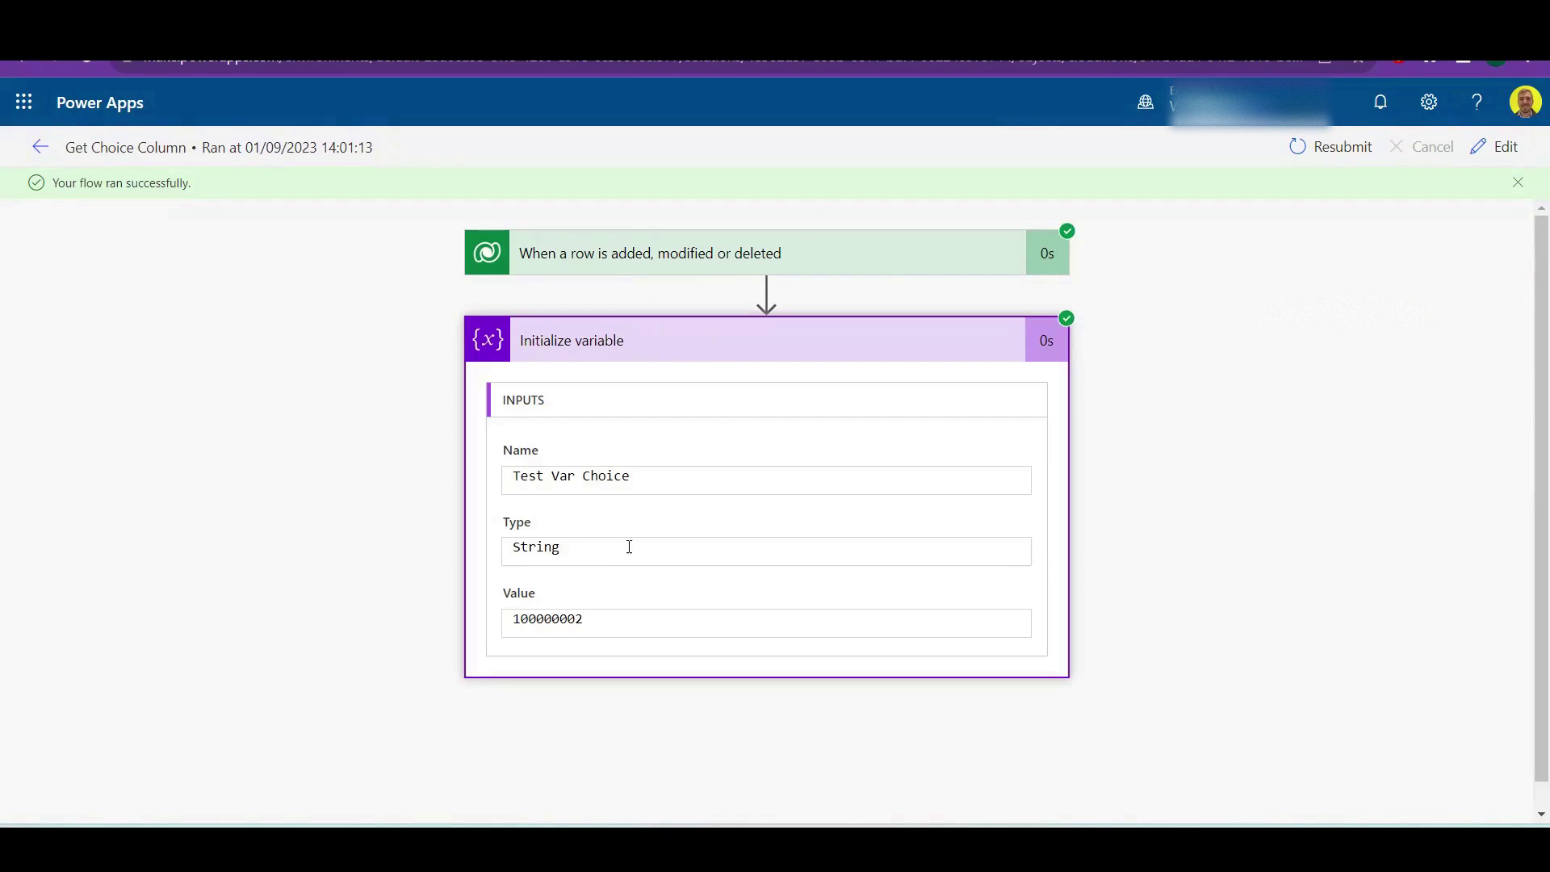
{"action": "left_click_drag", "start_coordinate": [514, 620], "coordinate": [602, 616]}
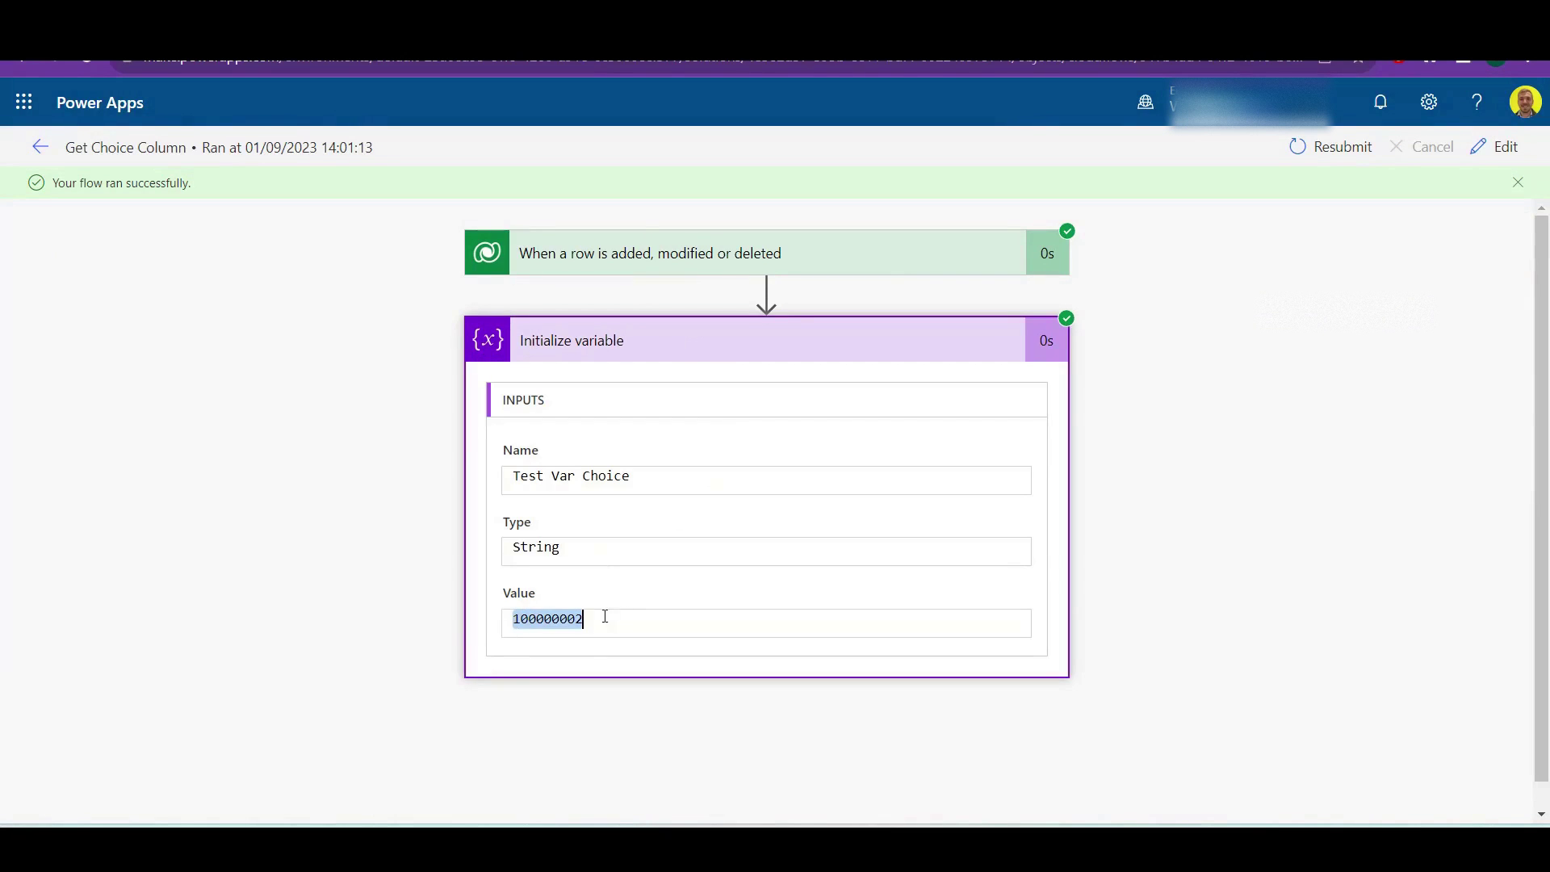
{"action": "left_click", "coordinate": [526, 618]}
{"action": "double_click", "coordinate": [595, 616]}
{"action": "left_click", "coordinate": [540, 618]}
Locate the _new_choicecolumn_label field holding Nutella Calzone in the trigger's output body
{"action": "left_click", "coordinate": [591, 251]}
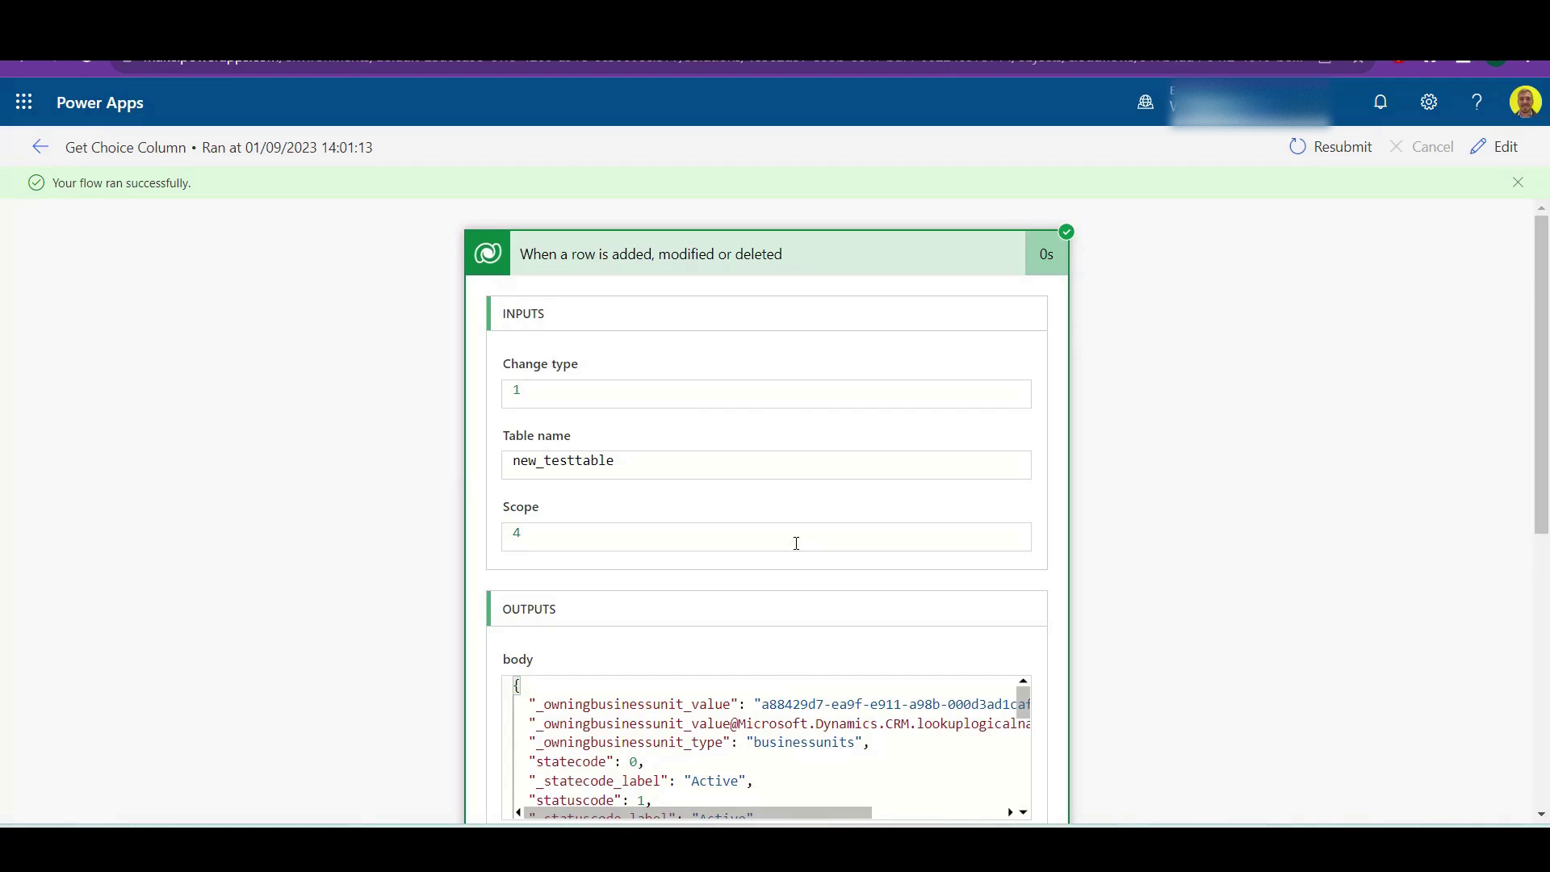
{"action": "scroll", "coordinate": [850, 564], "scroll_direction": "down", "scroll_amount": 2}
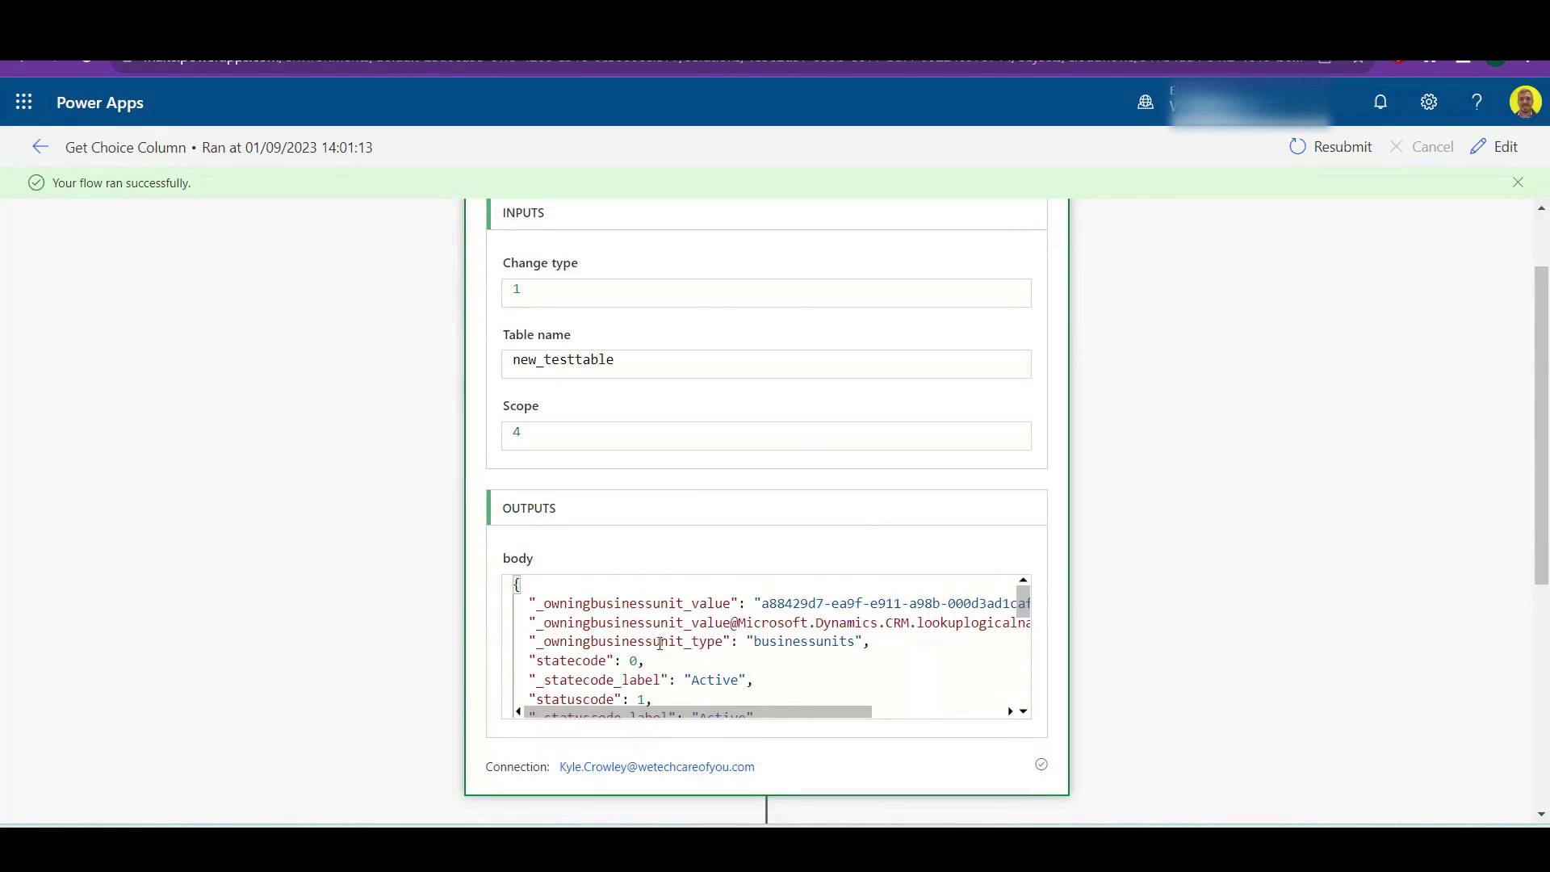
{"action": "scroll", "coordinate": [660, 640], "scroll_direction": "down", "scroll_amount": 6}
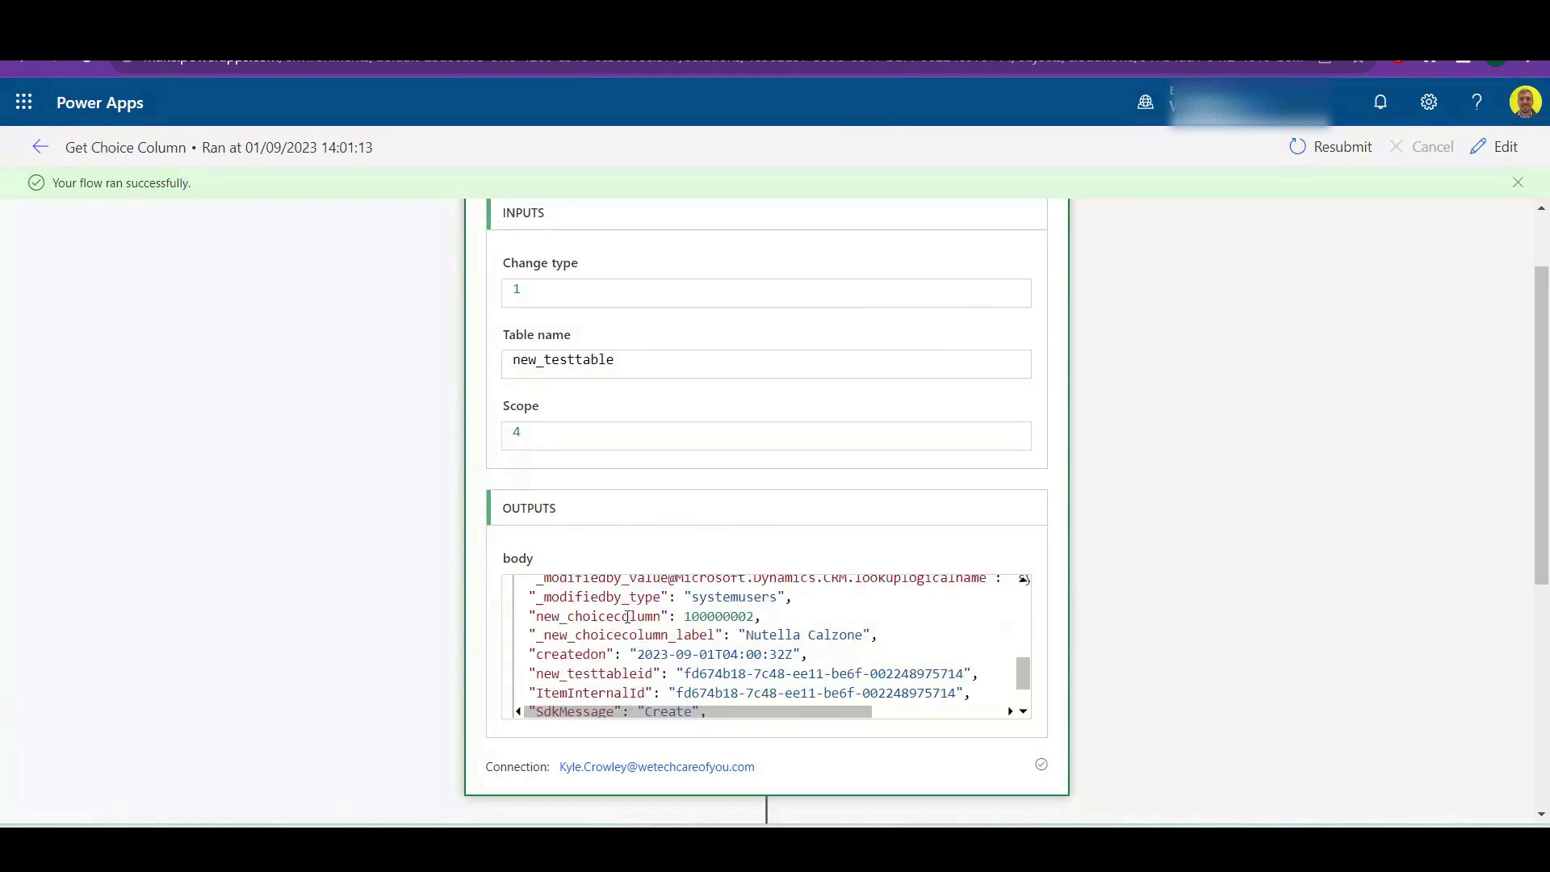
{"action": "left_click_drag", "start_coordinate": [538, 616], "coordinate": [662, 616]}
{"action": "left_click", "coordinate": [543, 635]}
{"action": "left_click_drag", "start_coordinate": [542, 636], "coordinate": [863, 636]}
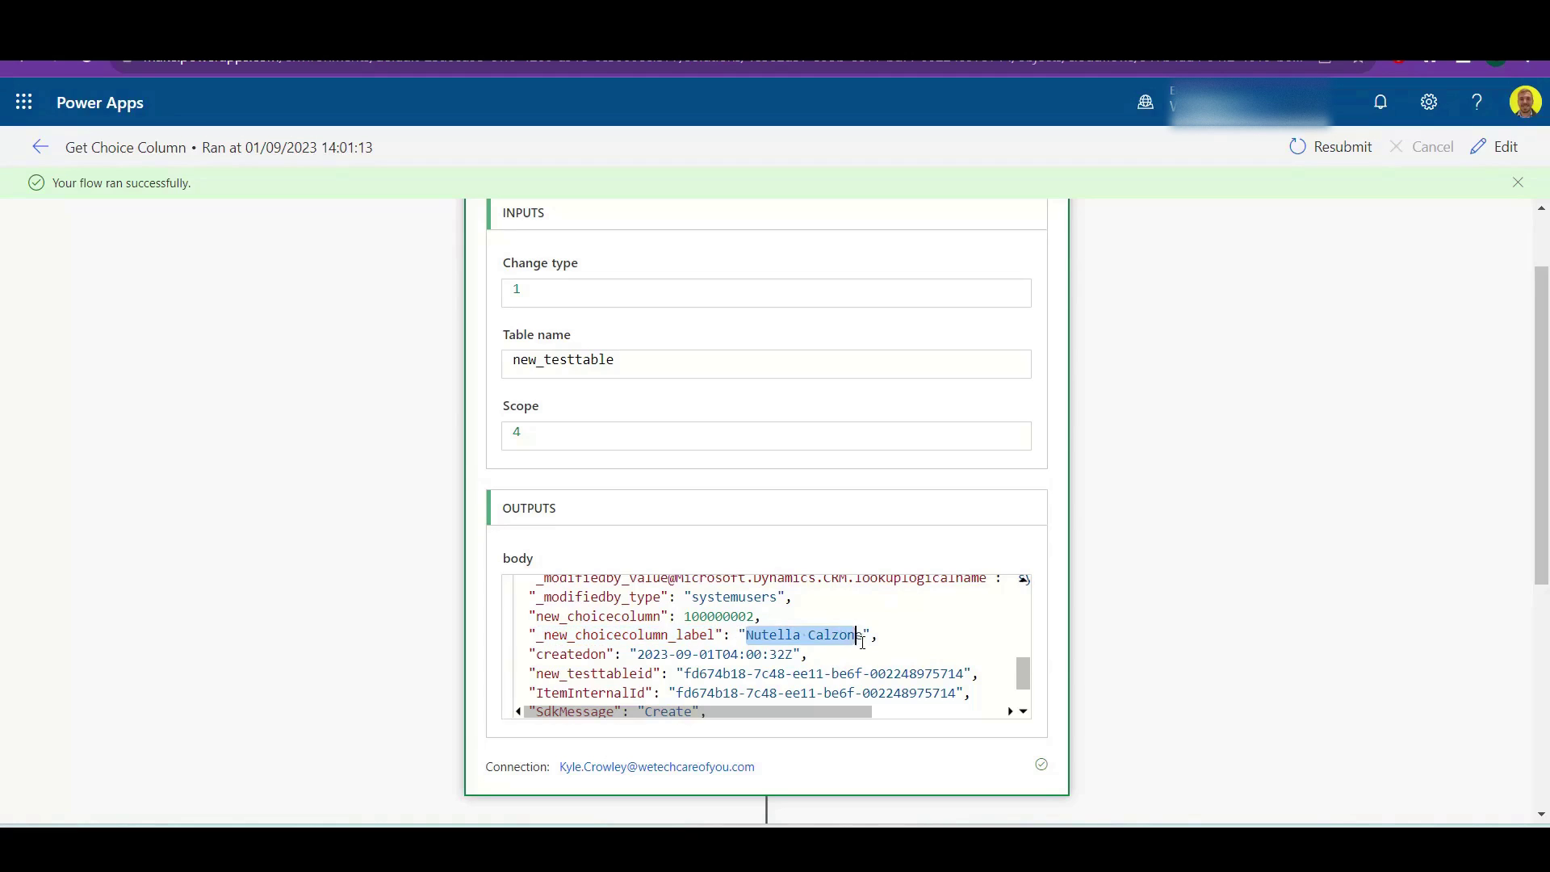
{"action": "left_click", "coordinate": [863, 635]}
{"action": "left_click_drag", "start_coordinate": [540, 635], "coordinate": [715, 634]}
{"action": "key", "text": "ctrl+c"}
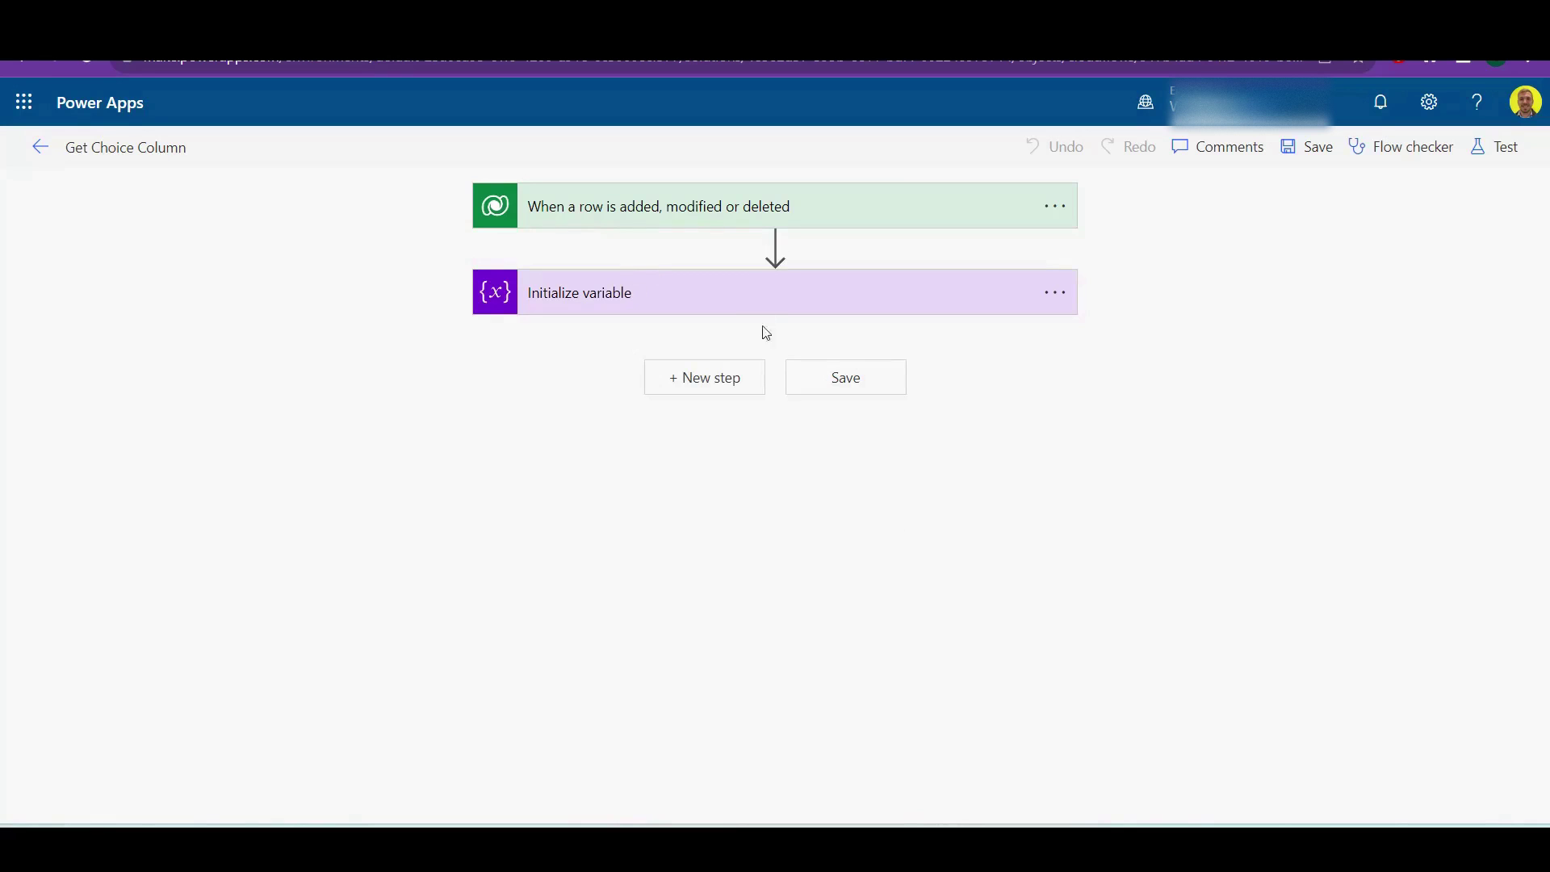
Replace Test Var Choice's value with the expression triggerOutputs()?['body/_new_choicecolumn_label']
{"action": "left_click", "coordinate": [763, 303]}
{"action": "left_click", "coordinate": [760, 413]}
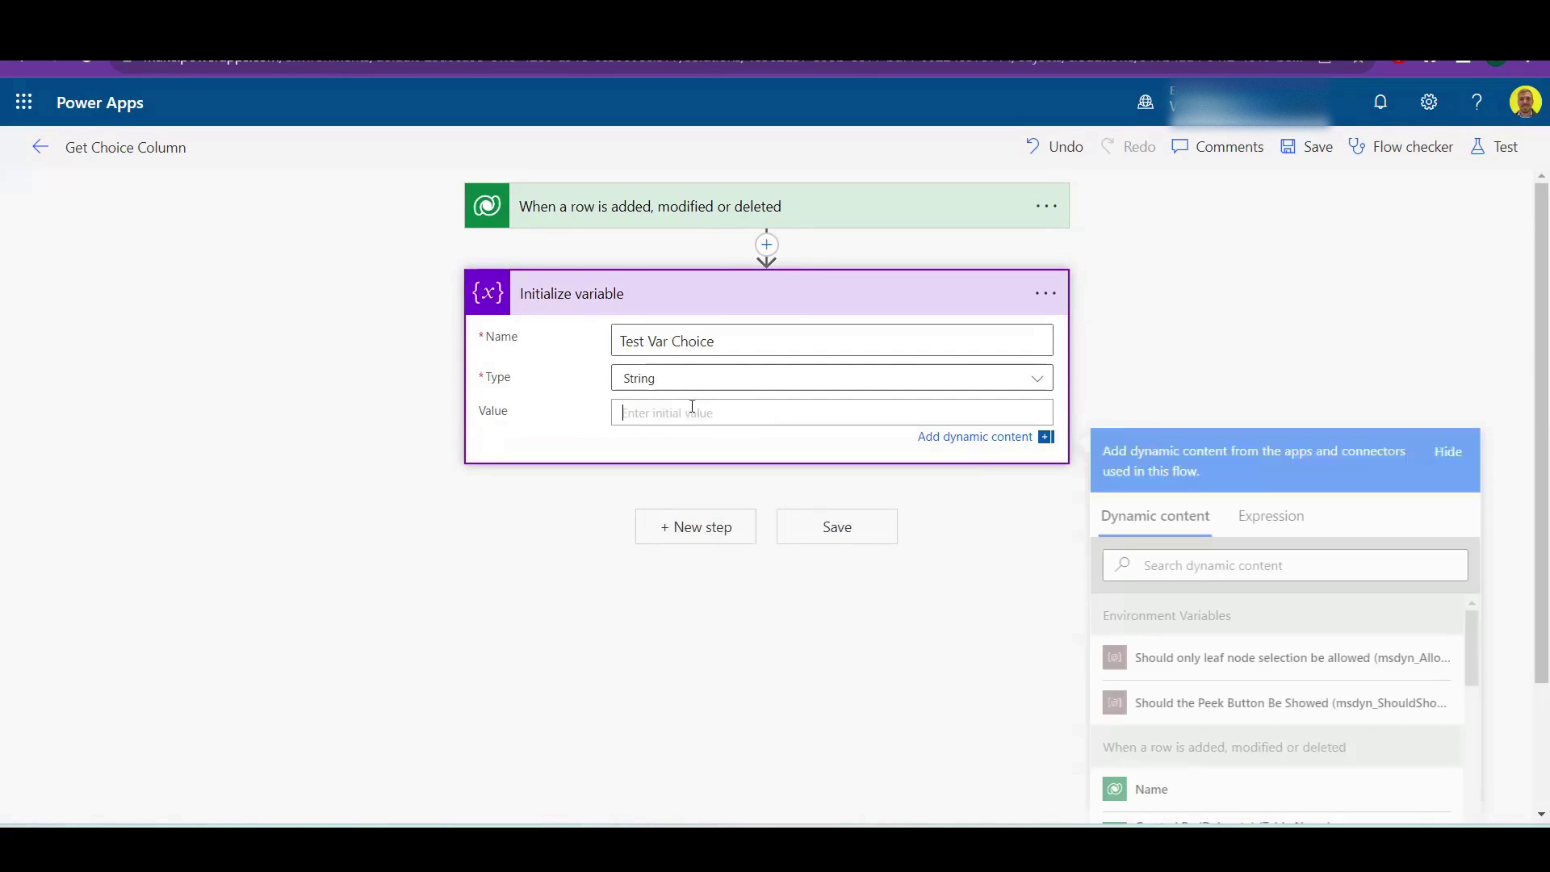
{"action": "left_click", "coordinate": [1271, 516]}
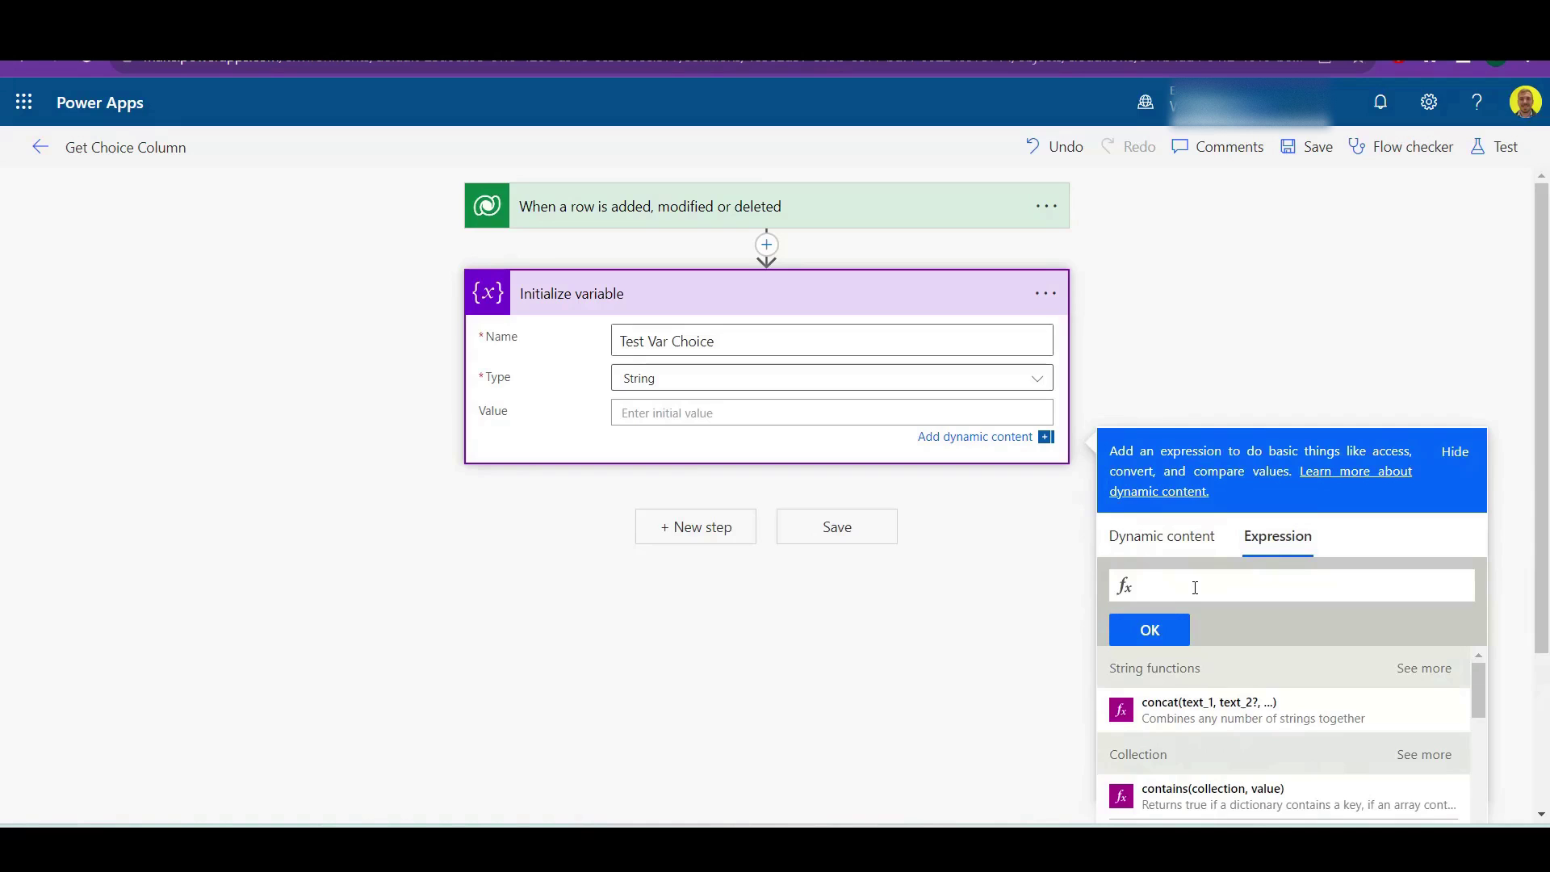
{"action": "type", "text": "trigger"}
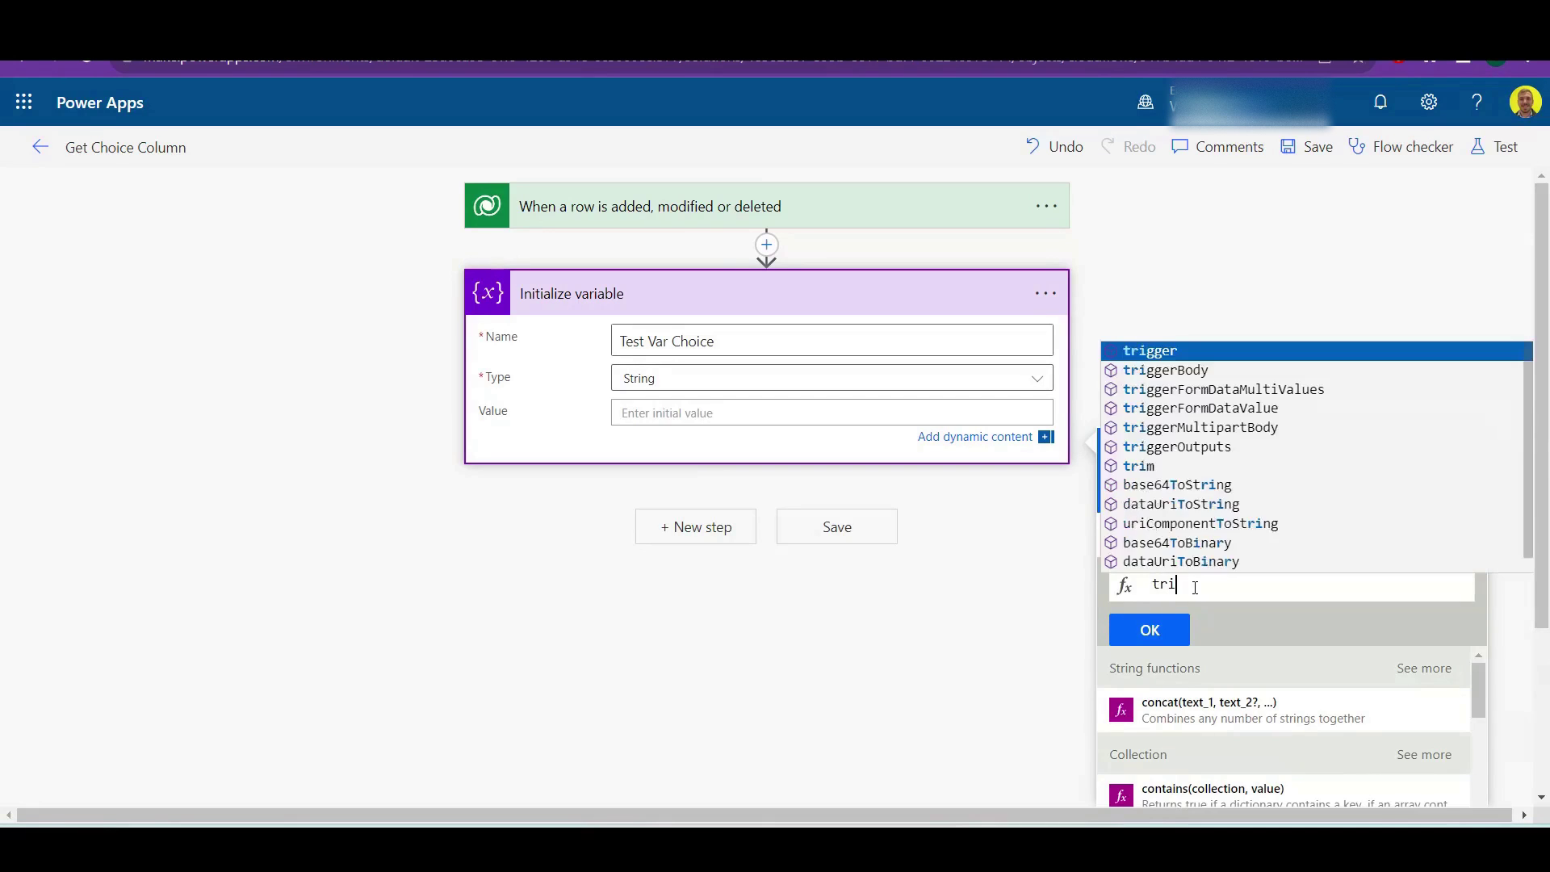
{"action": "key", "text": "Down"}
{"action": "key", "text": "Down"}
{"action": "key", "text": "Down"}
{"action": "key", "text": "Down"}
{"action": "key", "text": "Down"}
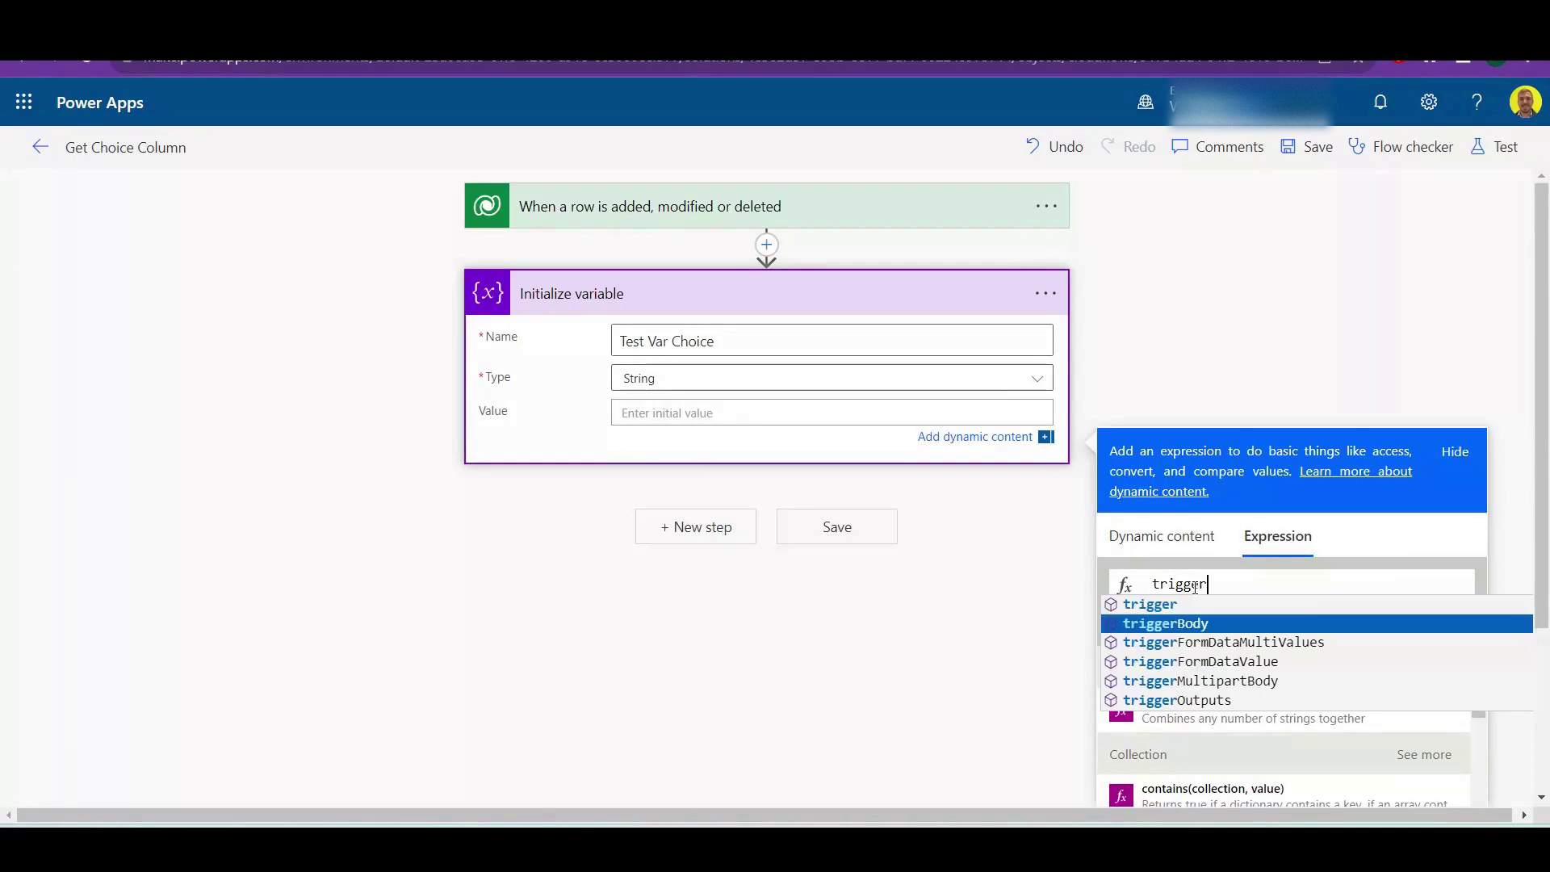
{"action": "key", "text": "Return"}
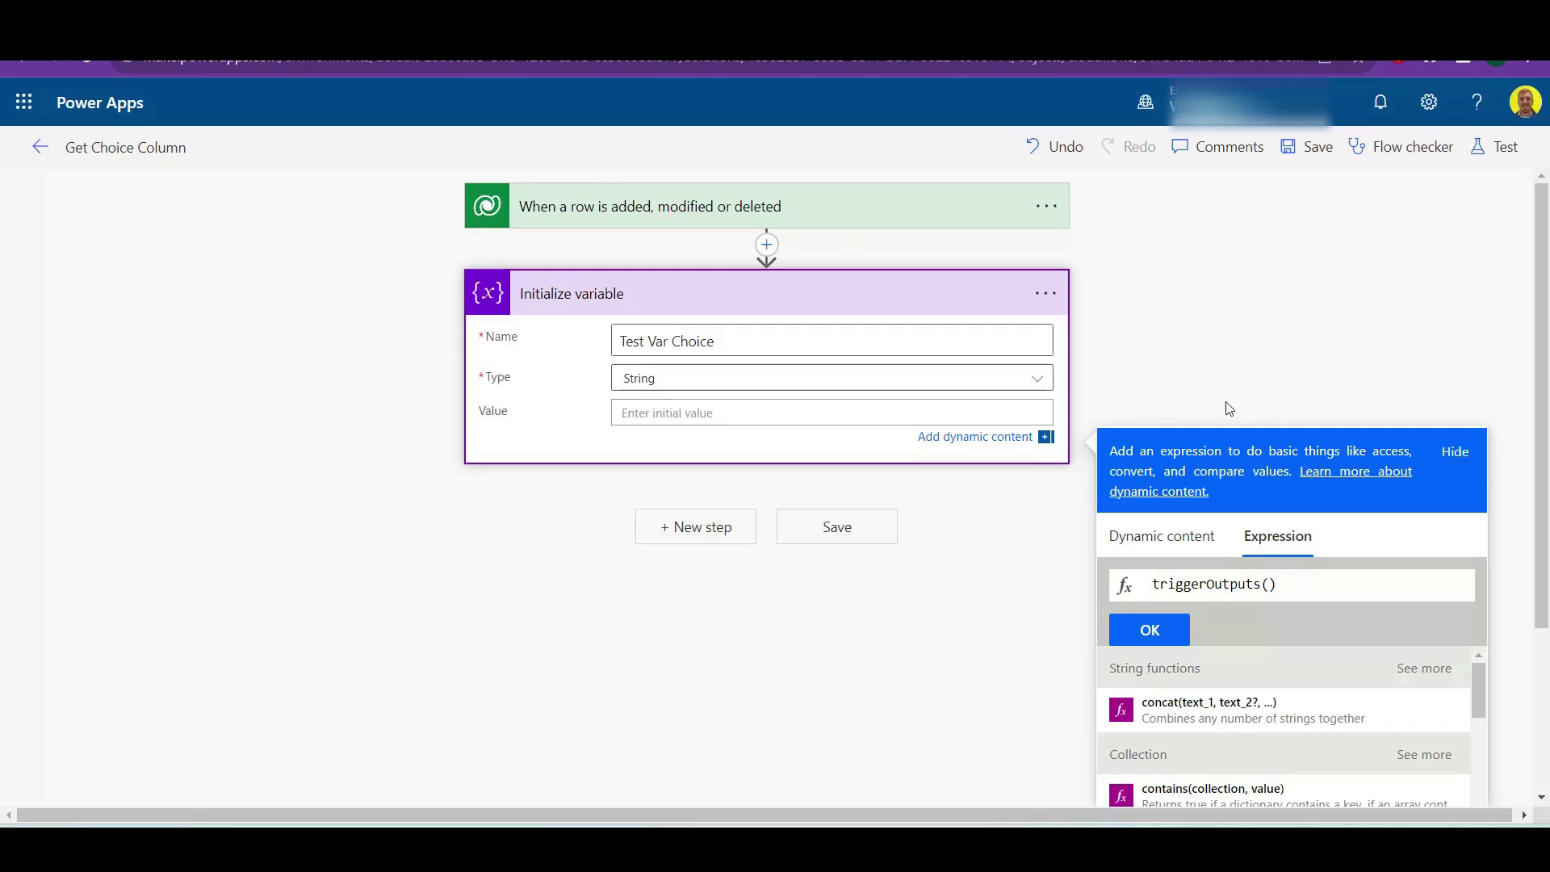
{"action": "type", "text": "['body/"}
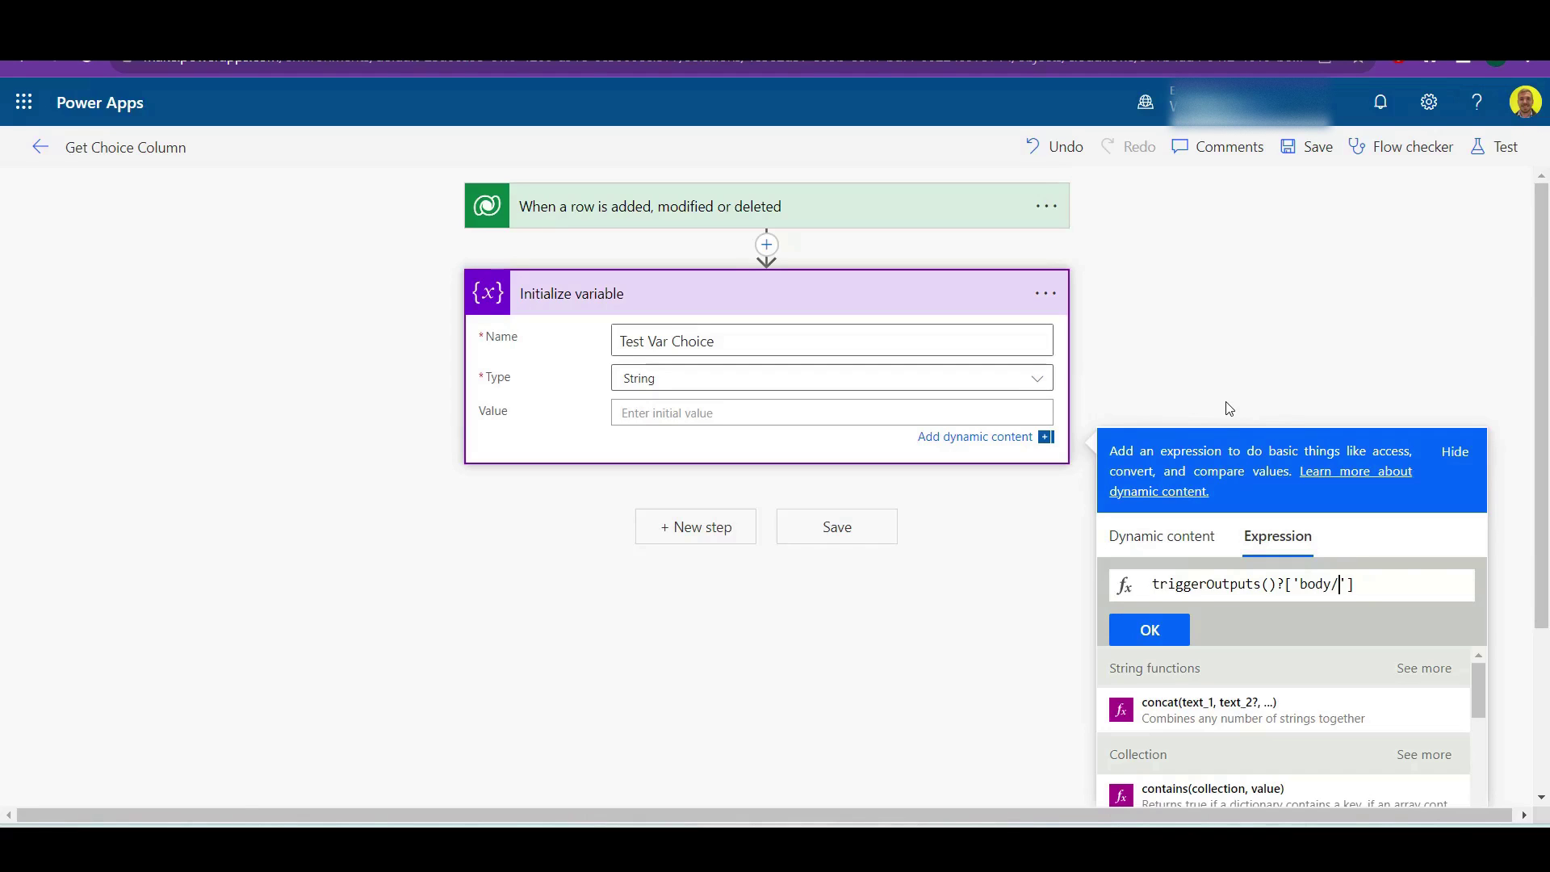
{"action": "key", "text": "ctrl+v"}
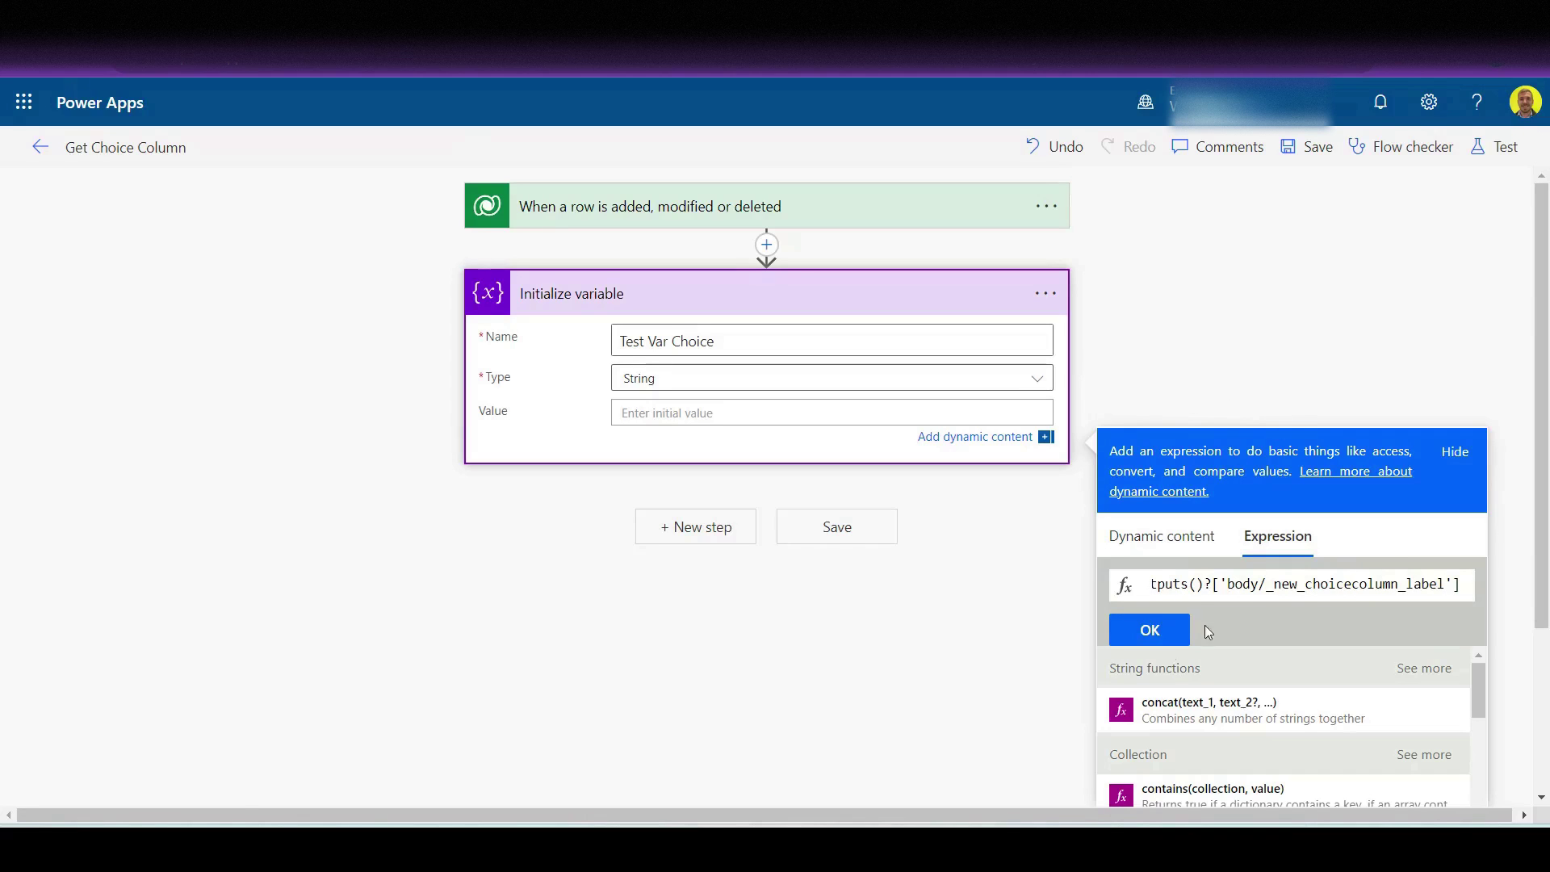
{"action": "left_click", "coordinate": [1162, 629]}
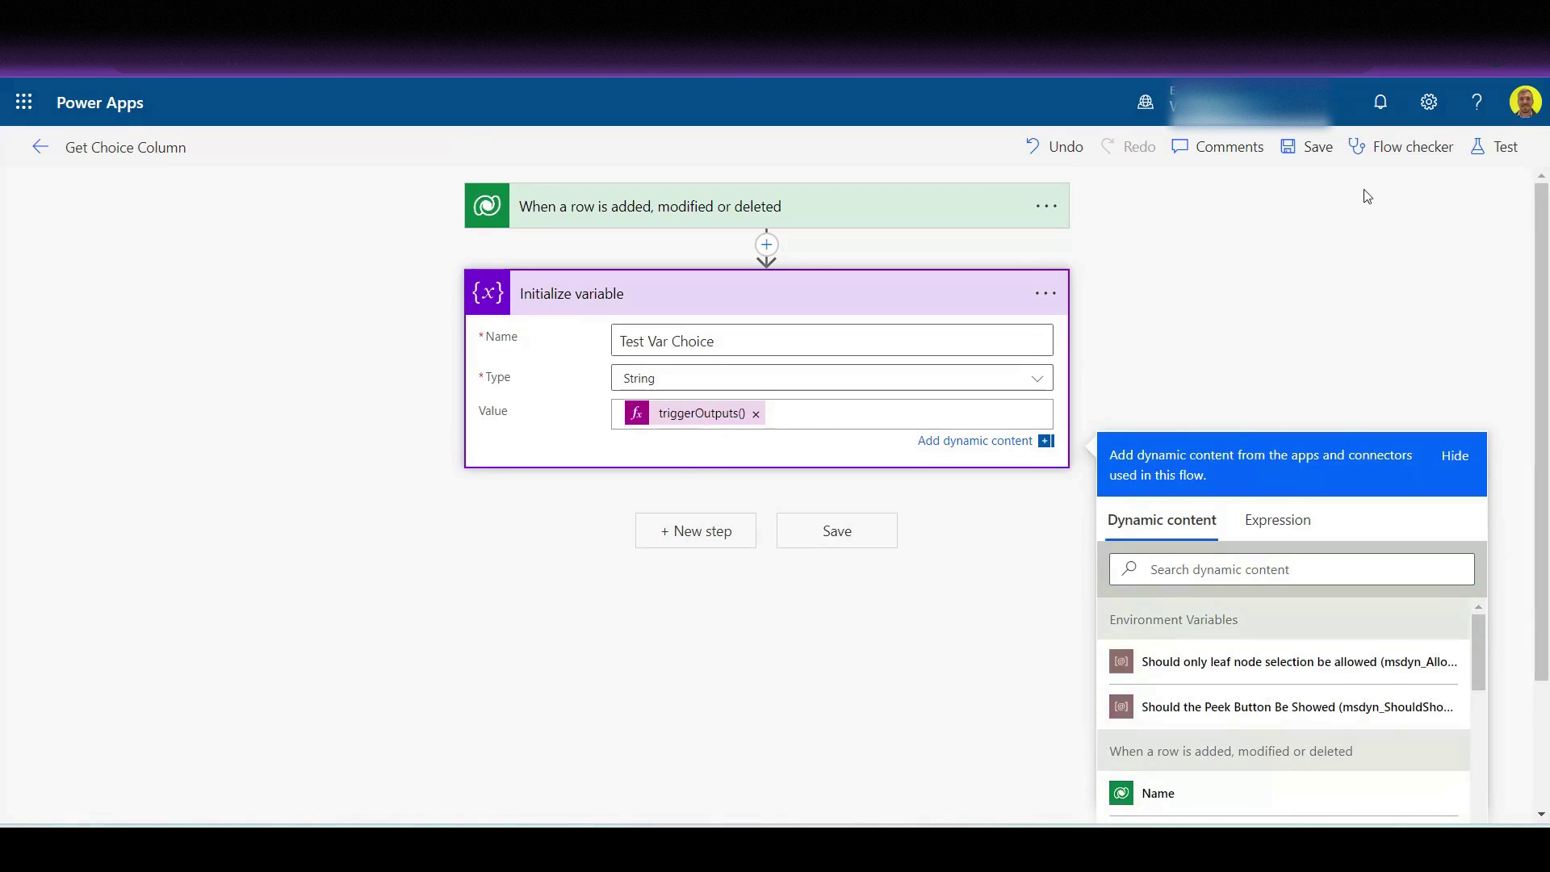
Save the flow and test it using the most recent successful trigger run
{"action": "left_click", "coordinate": [1308, 148]}
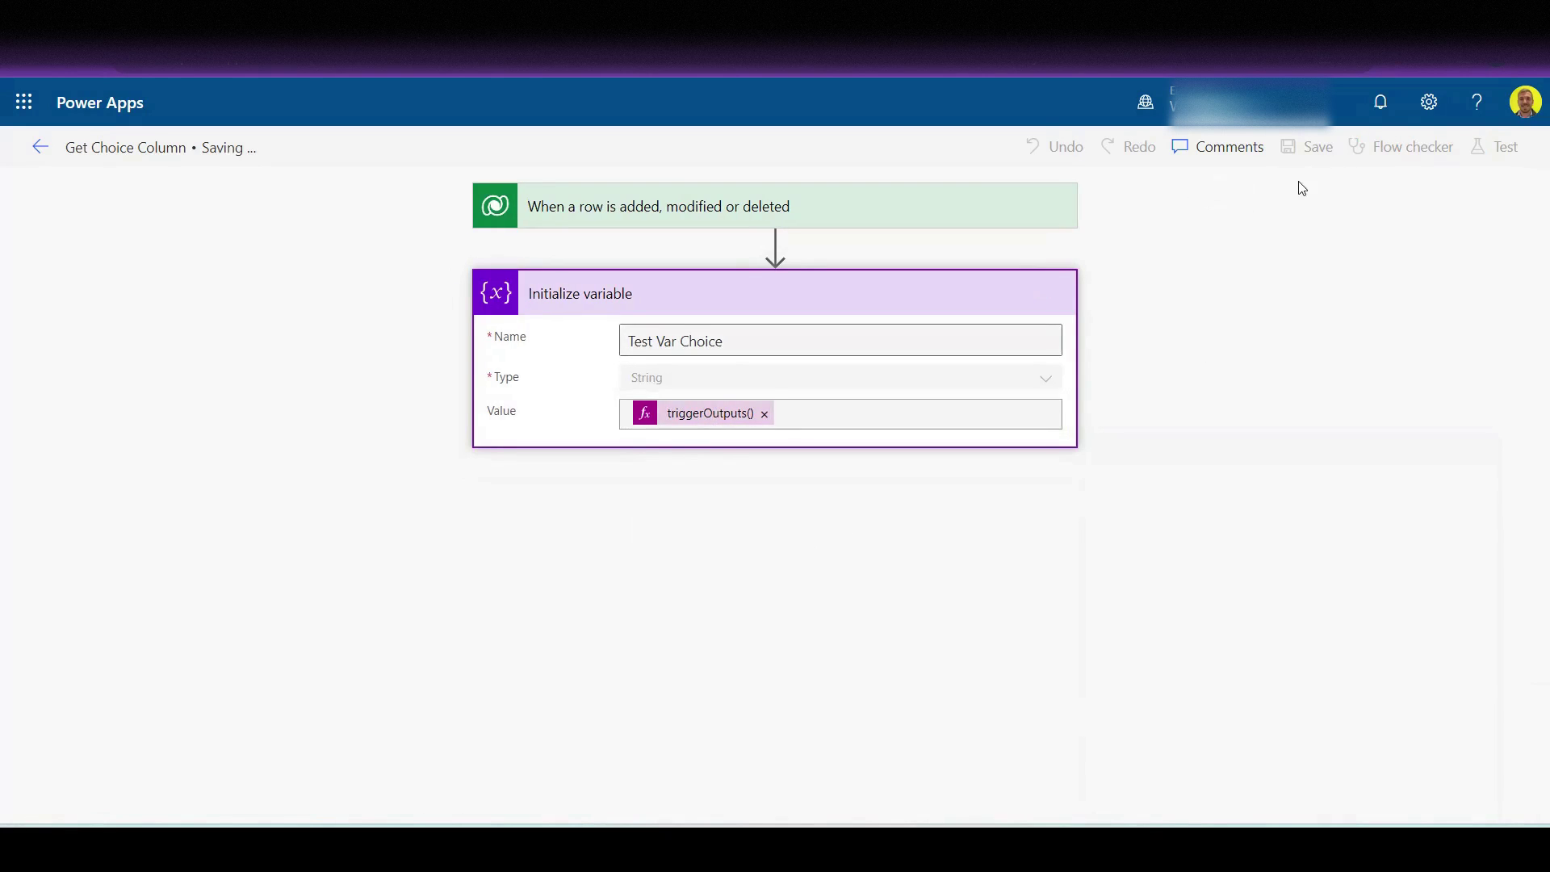
{"action": "left_click", "coordinate": [1495, 154]}
{"action": "left_click", "coordinate": [1269, 256]}
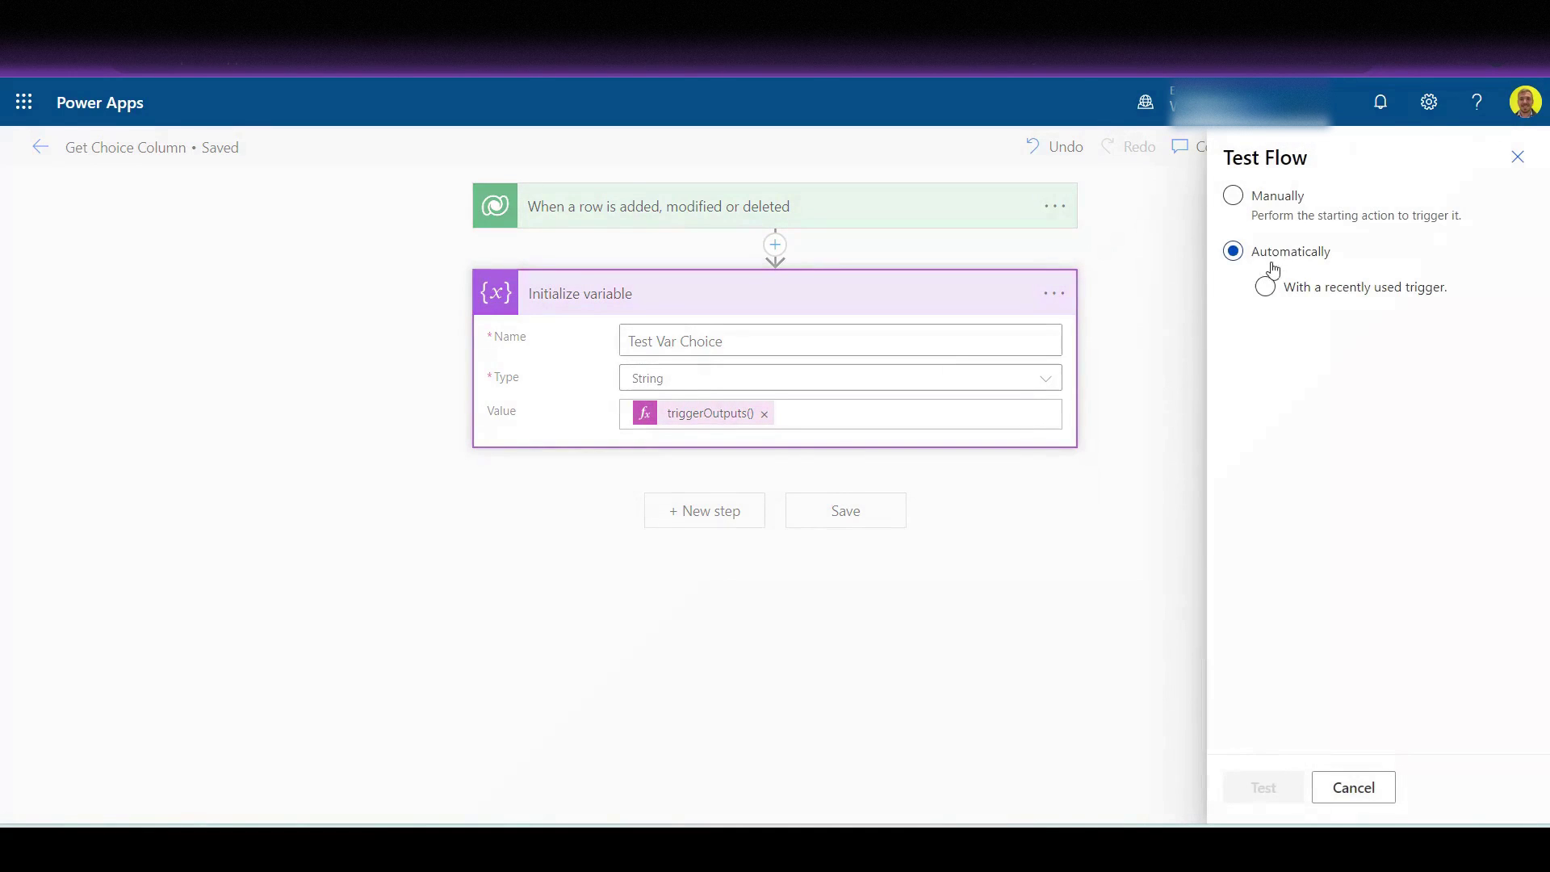
{"action": "left_click", "coordinate": [1312, 329]}
{"action": "left_click", "coordinate": [1264, 789]}
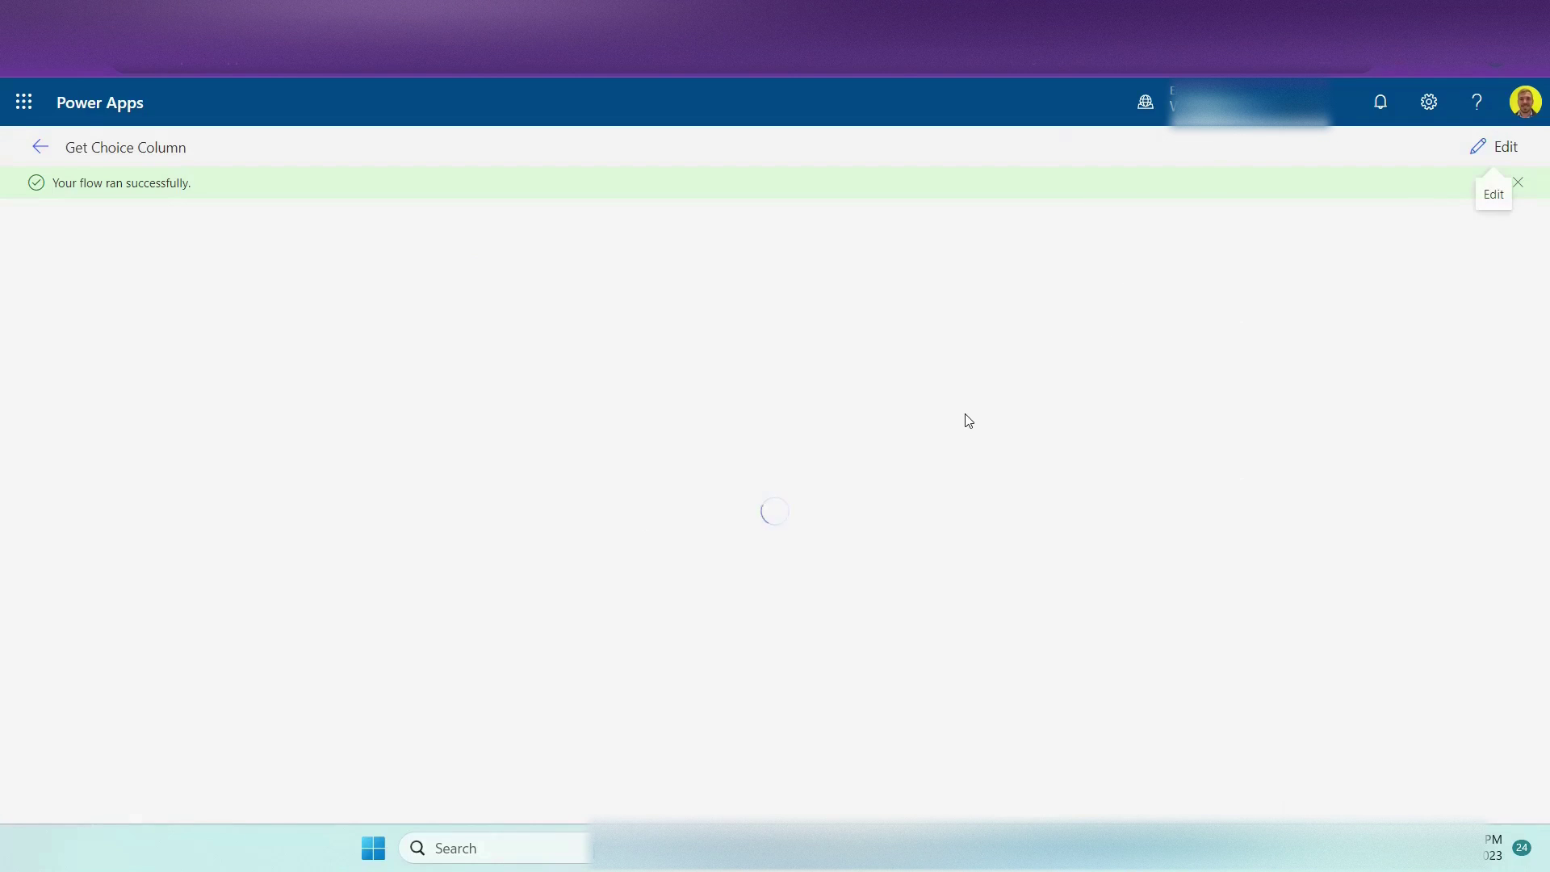
Confirm the Initialize variable step now returns Nutella Calzone
{"action": "left_click", "coordinate": [691, 360]}
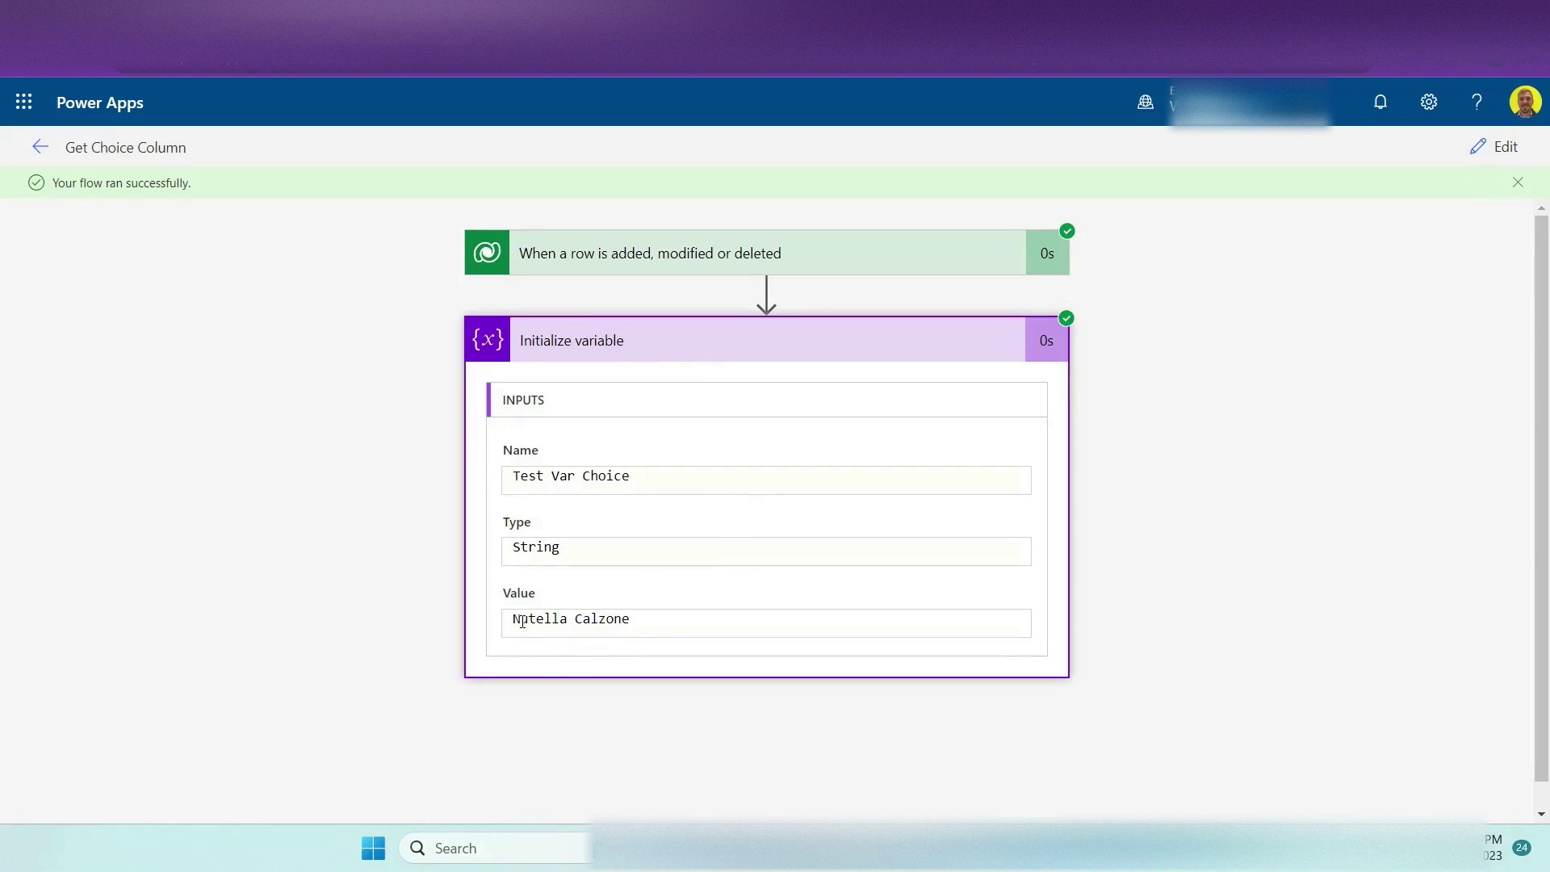
{"action": "left_click_drag", "start_coordinate": [522, 621], "coordinate": [643, 626]}
{"action": "left_click", "coordinate": [647, 624]}
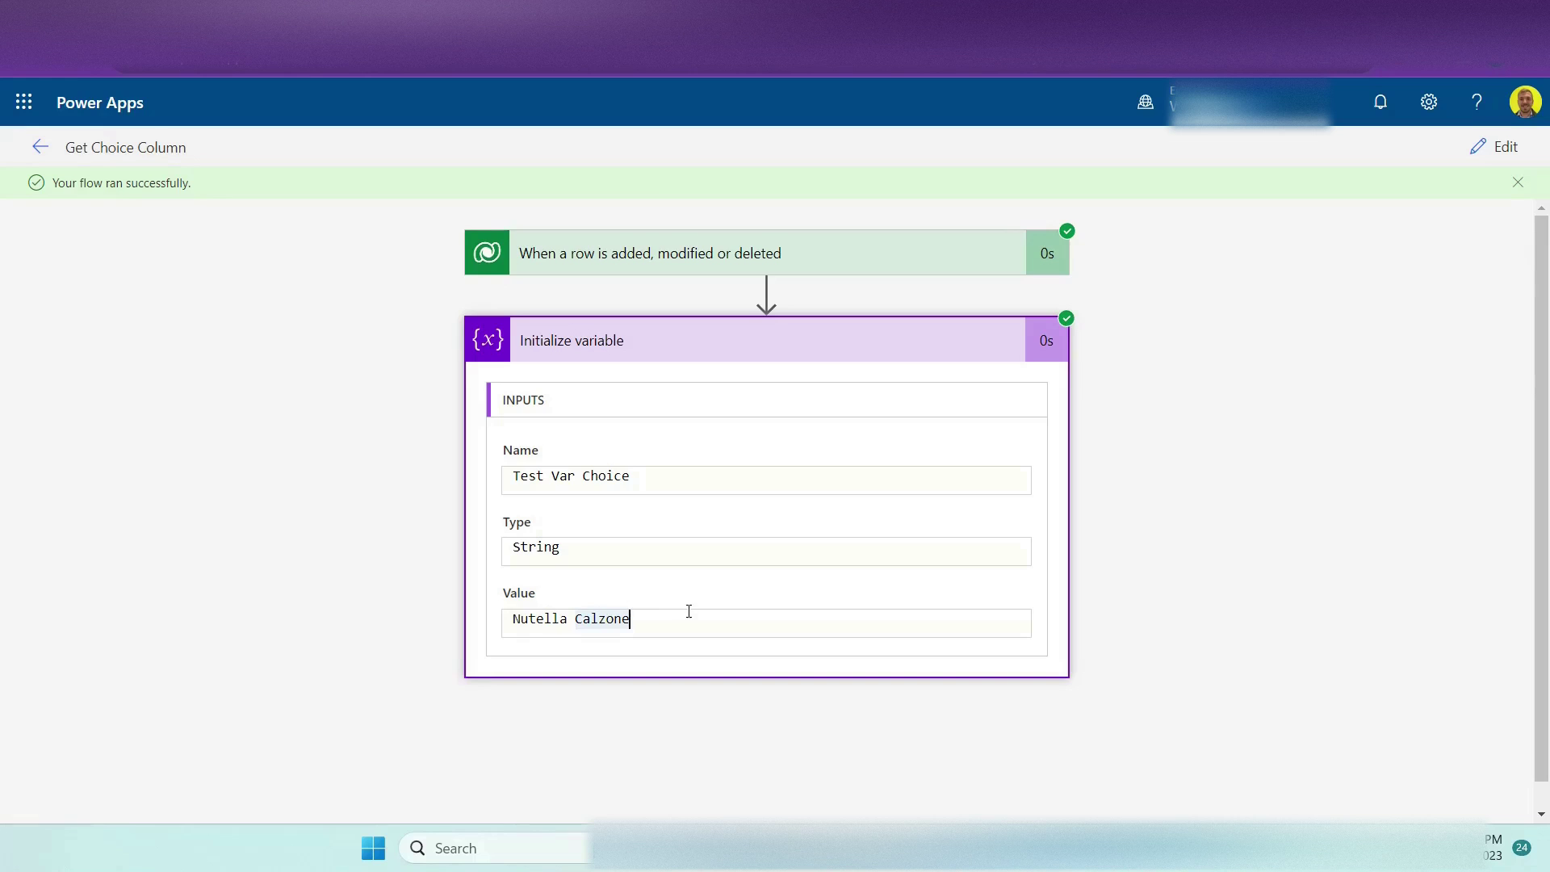